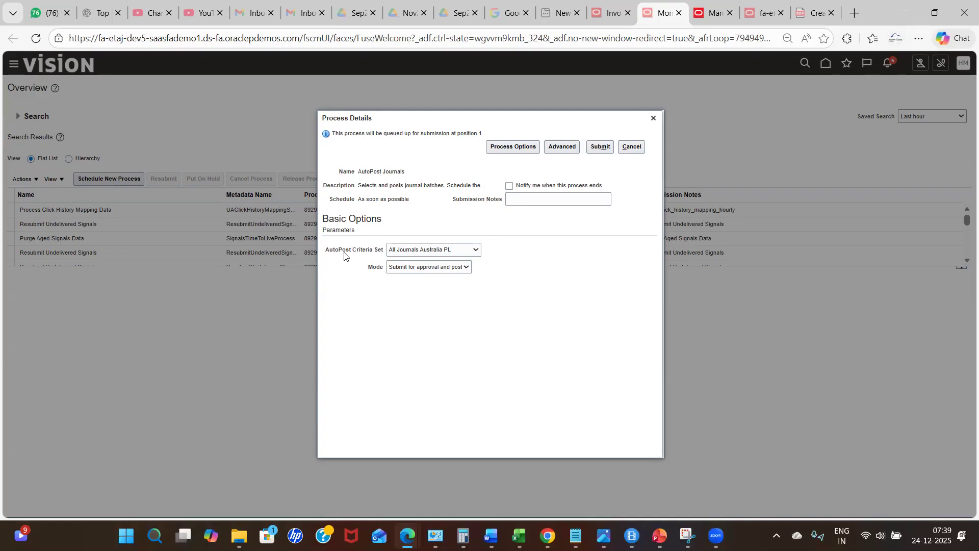
- Set the AutoPost Criteria Set of the AutoPost Journals process to HM india Auto post
left_click(418, 250)
key("Down")
key("Down")
key("Down")
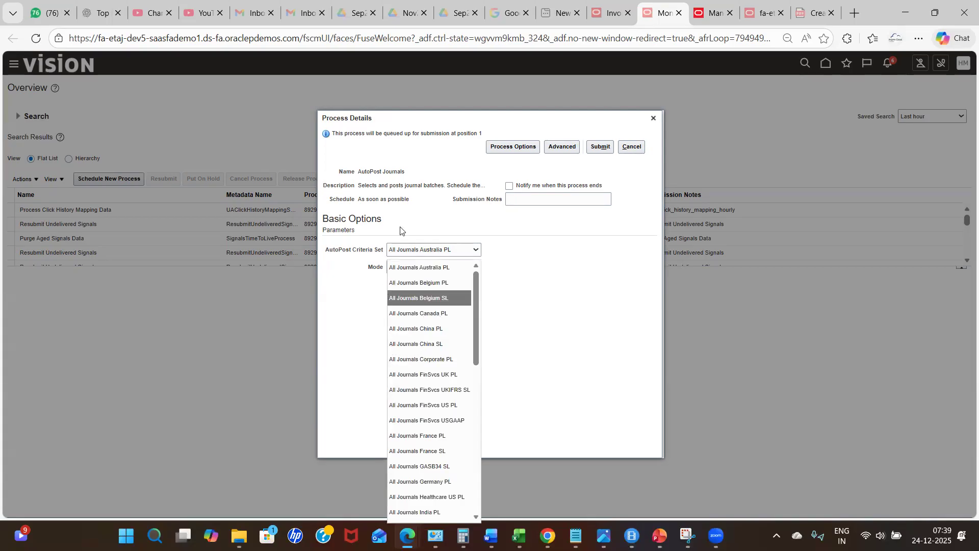
left_click_drag(475, 291, 481, 439)
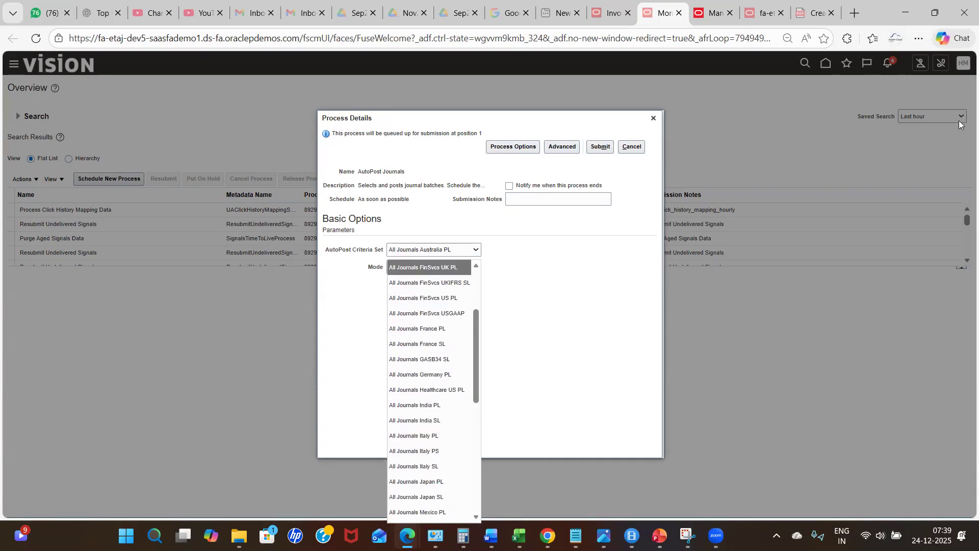
left_click(917, 38)
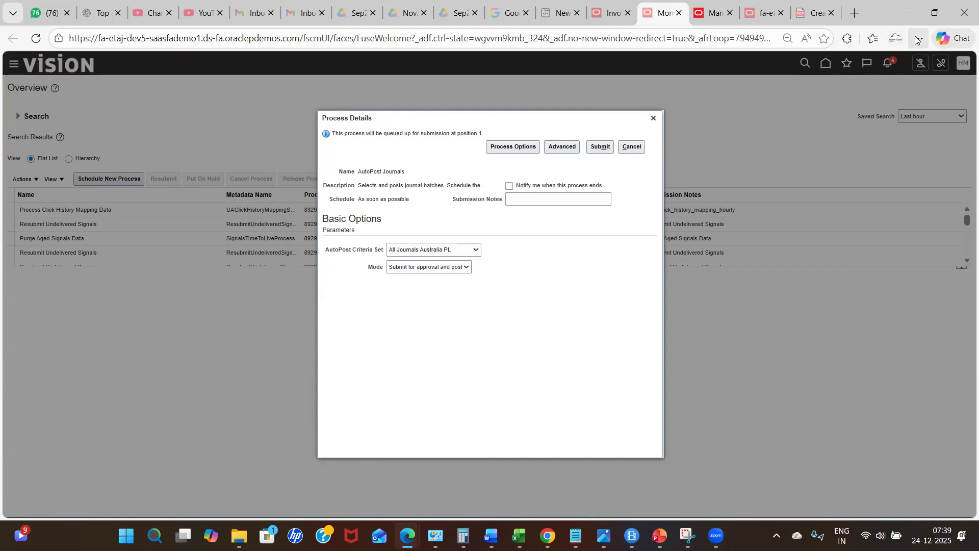
left_click(916, 39)
left_click(839, 133)
left_click(839, 133)
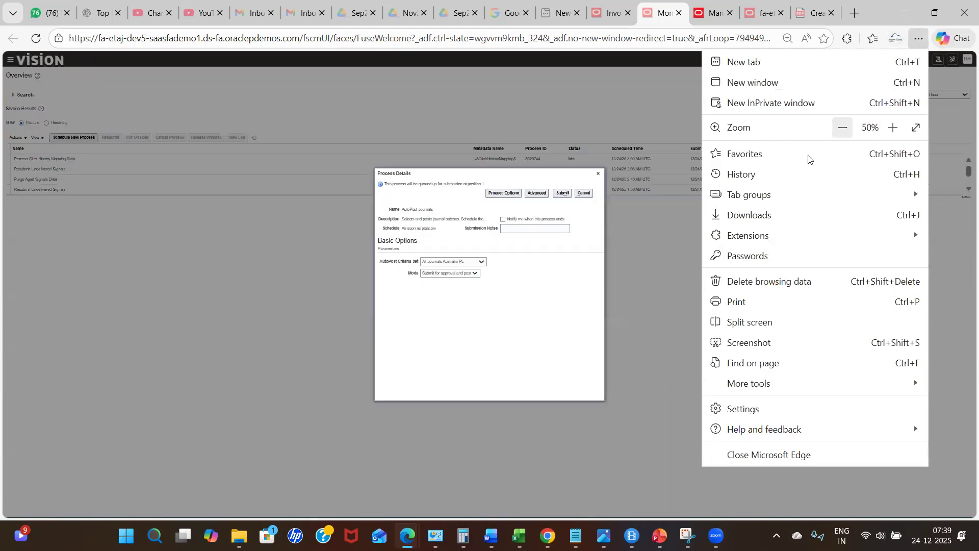
left_click(483, 262)
left_click(483, 262)
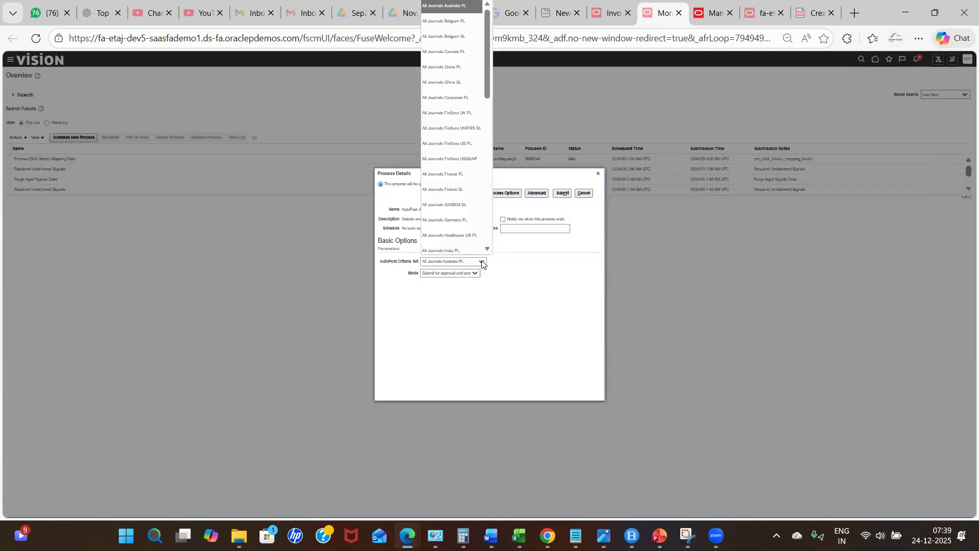
left_click_drag(487, 250, 486, 251)
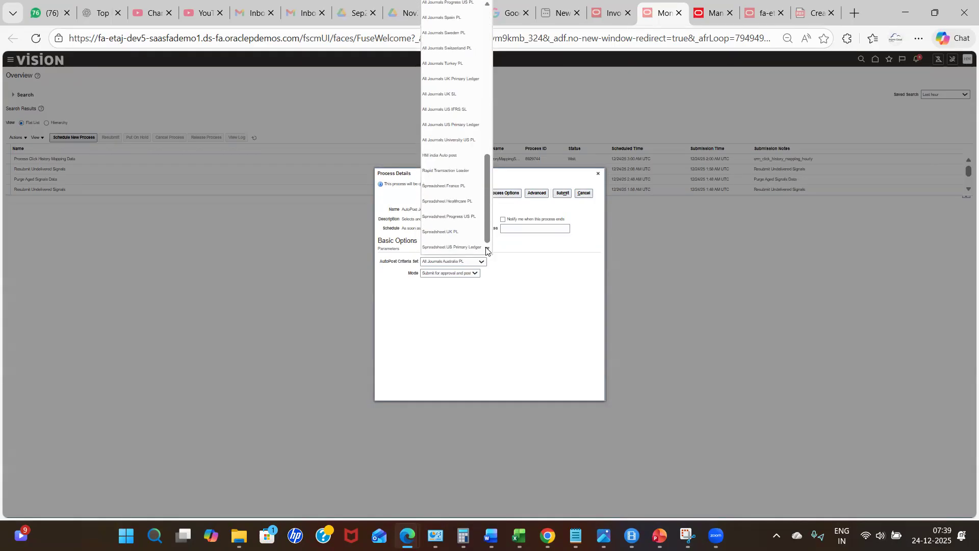
left_click(450, 159)
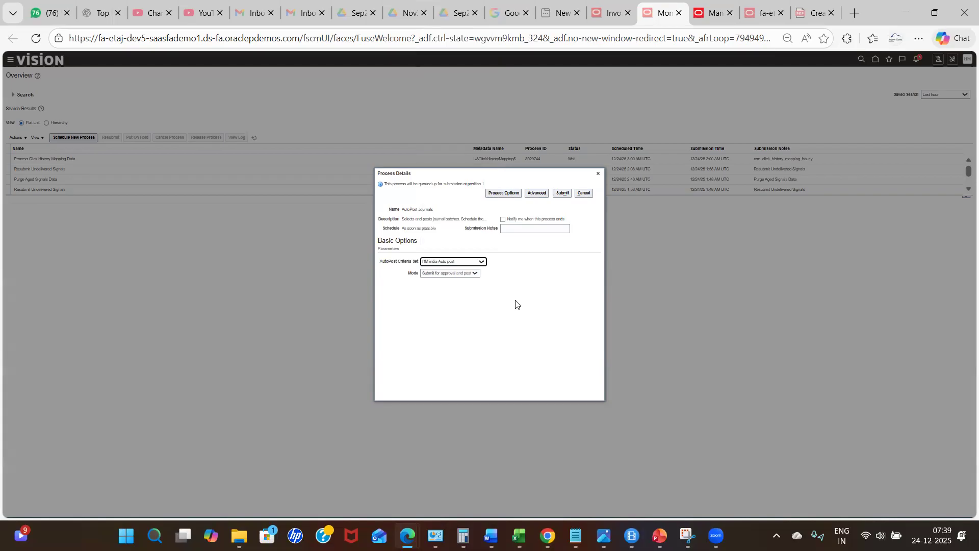
- Review the available Mode options for the AutoPost process
left_click(439, 274)
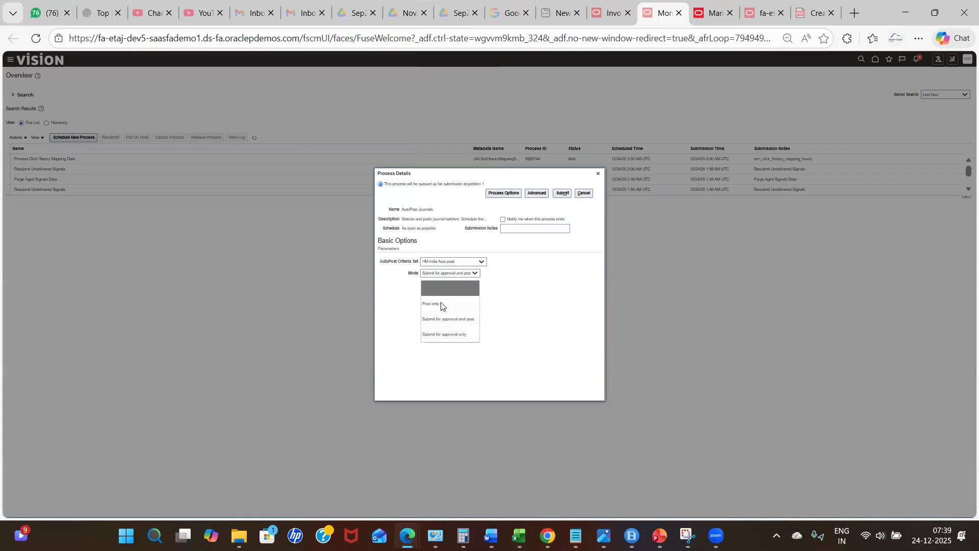
left_click(918, 38)
left_click(893, 128)
left_click(893, 128)
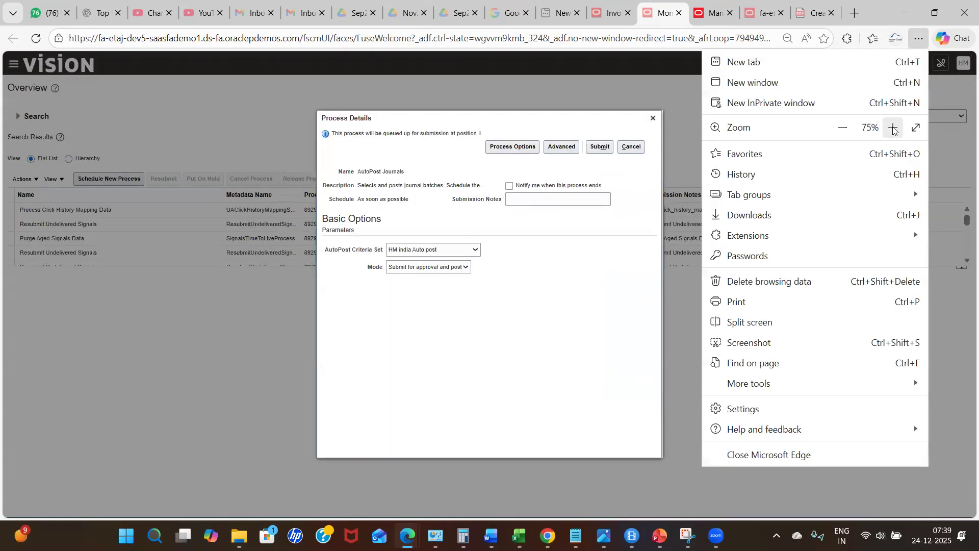
left_click(893, 128)
left_click(424, 268)
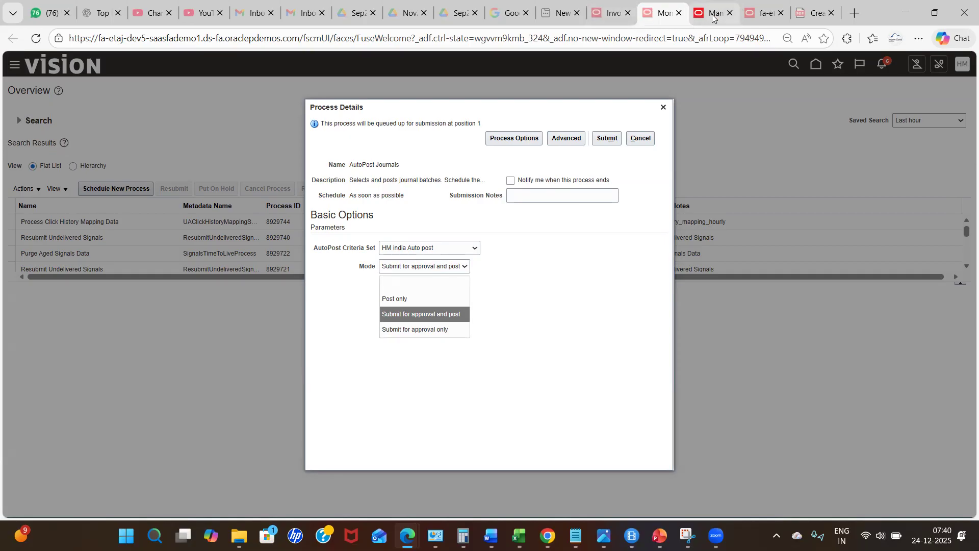
- Switch to the invoice tab and acknowledge the session-expired messages to reload the page
left_click(613, 24)
left_click(612, 24)
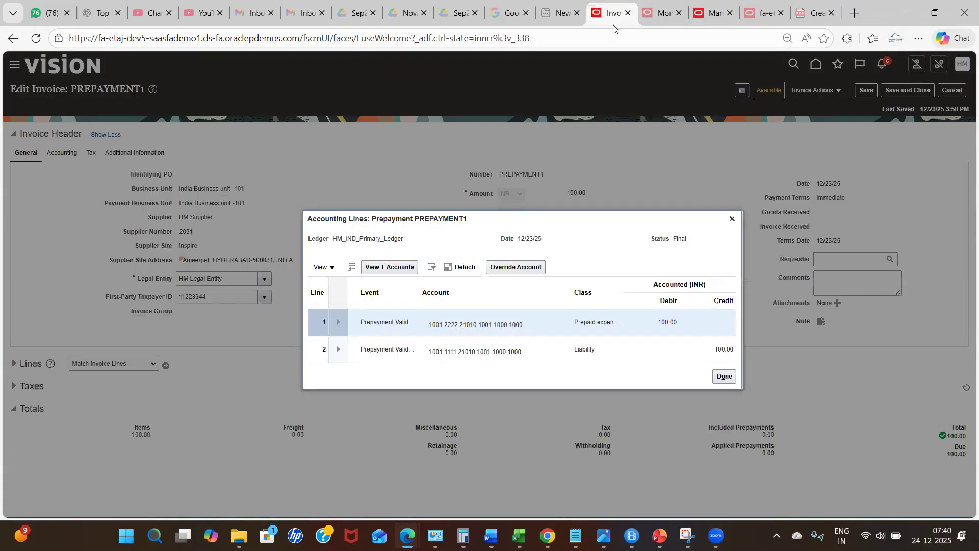
left_click(548, 299)
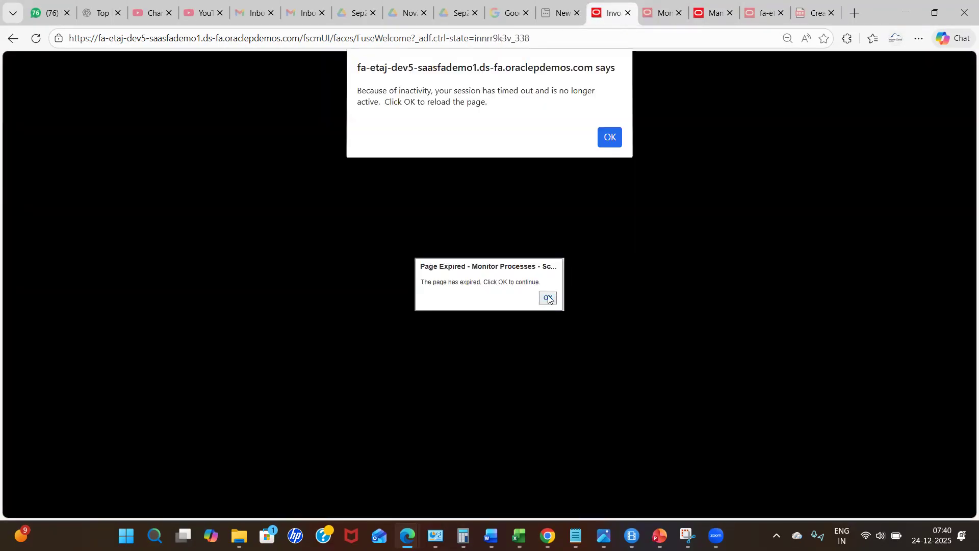
left_click(607, 134)
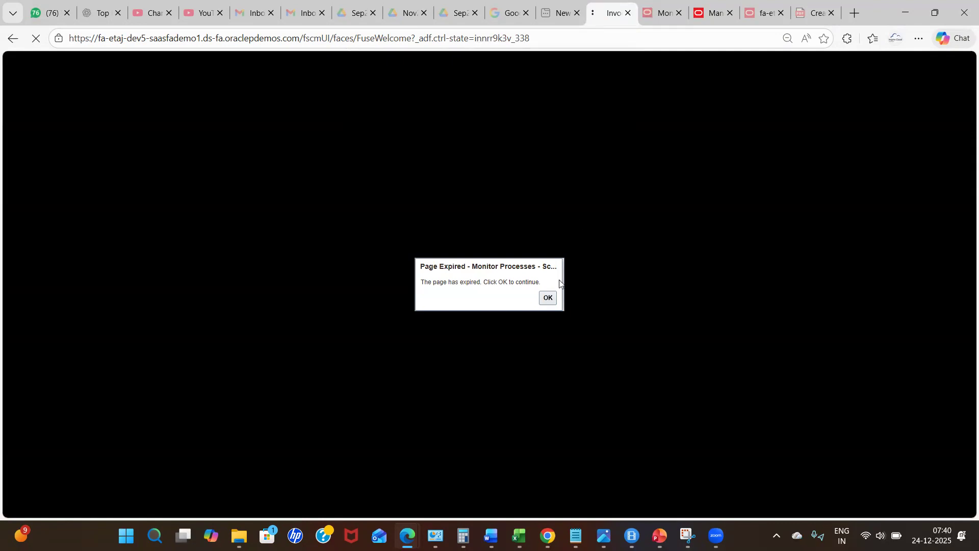
left_click(548, 297)
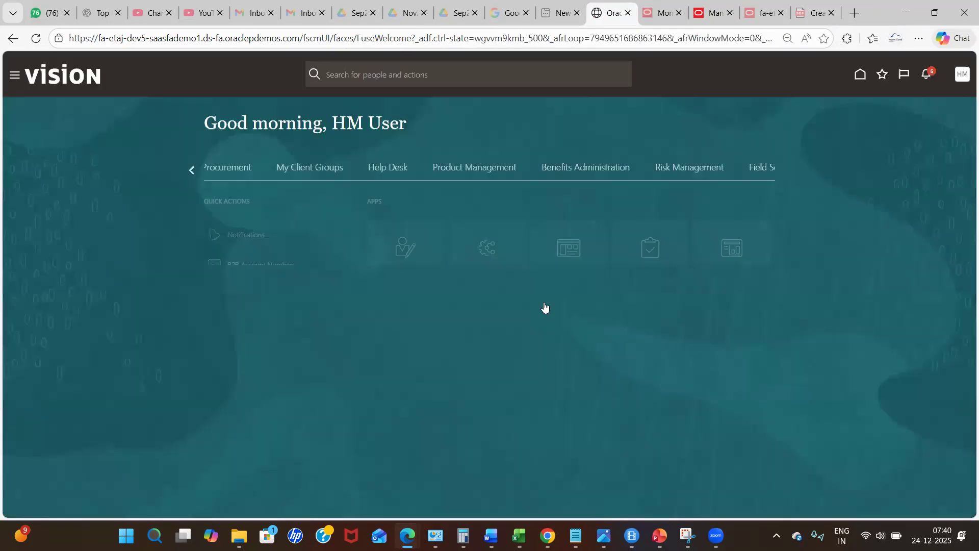
- Open the Journals work area from the General Accounting group on the home page
left_click(187, 170)
left_click(186, 169)
left_click(186, 170)
left_click(186, 169)
left_click(187, 170)
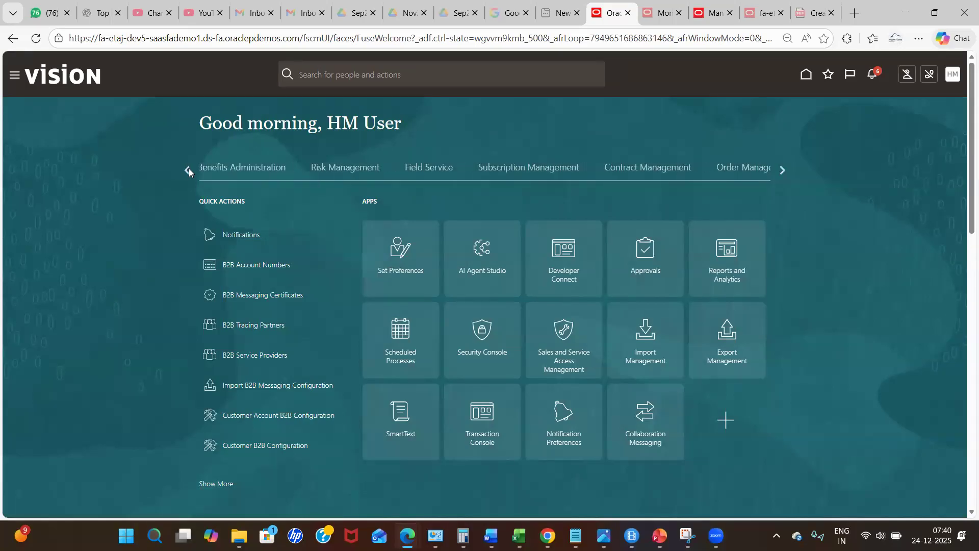
left_click(781, 169)
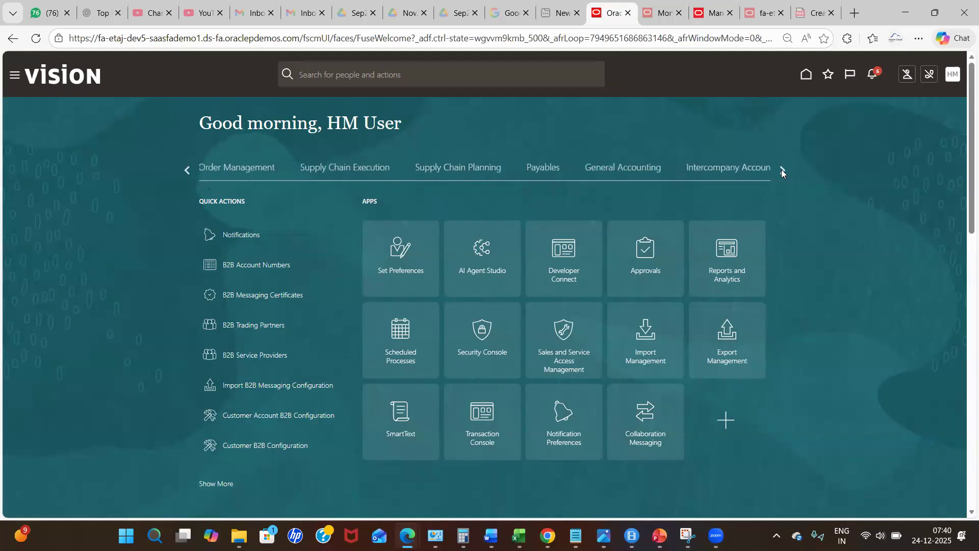
left_click(633, 175)
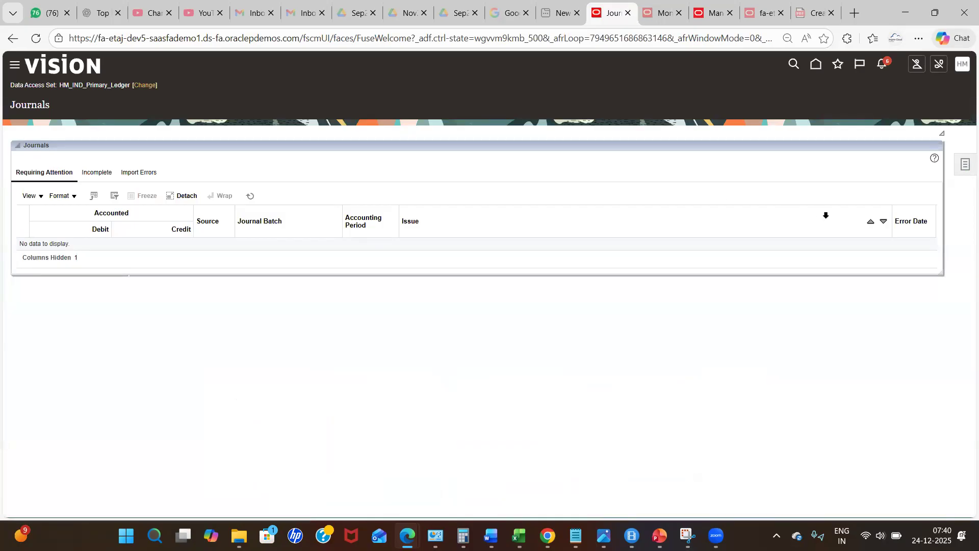
- In Manage Journals, search for Unposted batches and open the Reverses TEST 21 journal
left_click(959, 173)
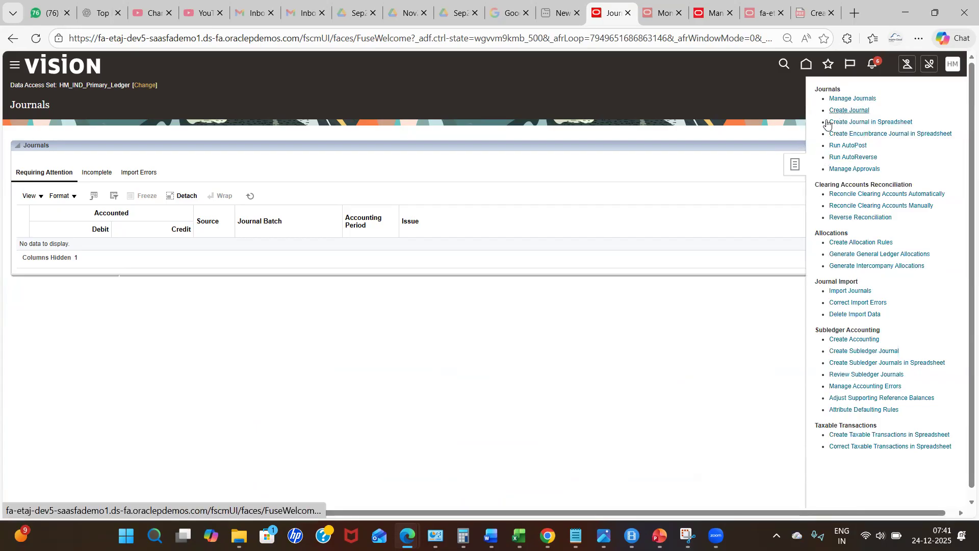
left_click(850, 98)
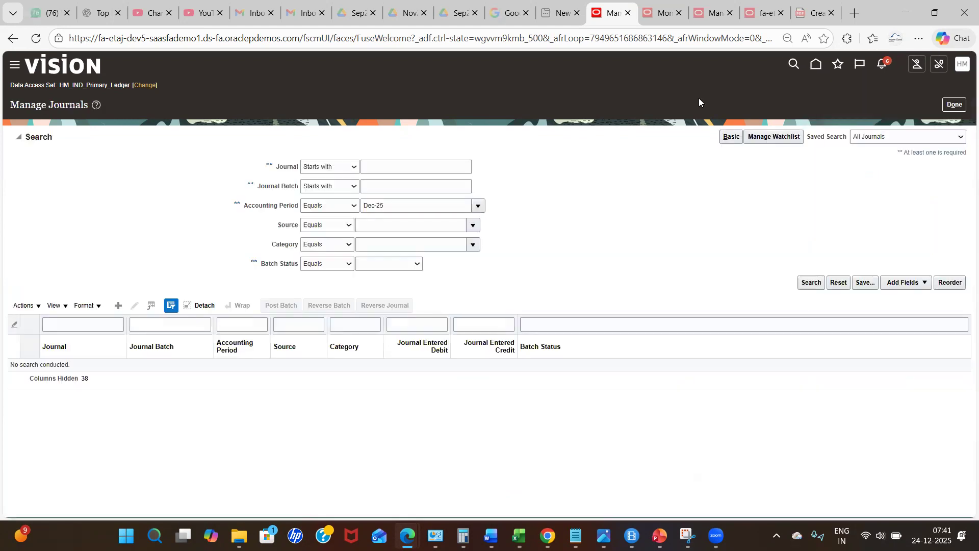
left_click(393, 266)
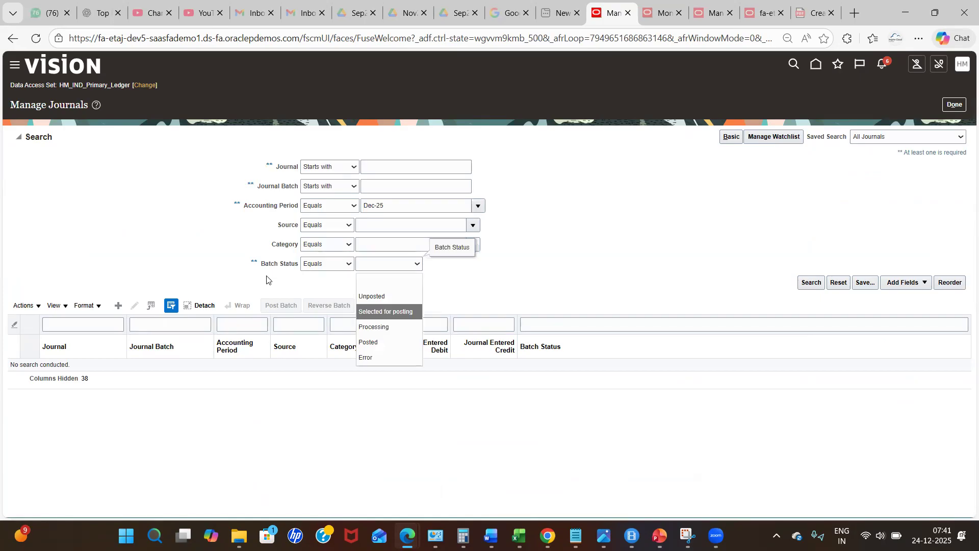
left_click(369, 295)
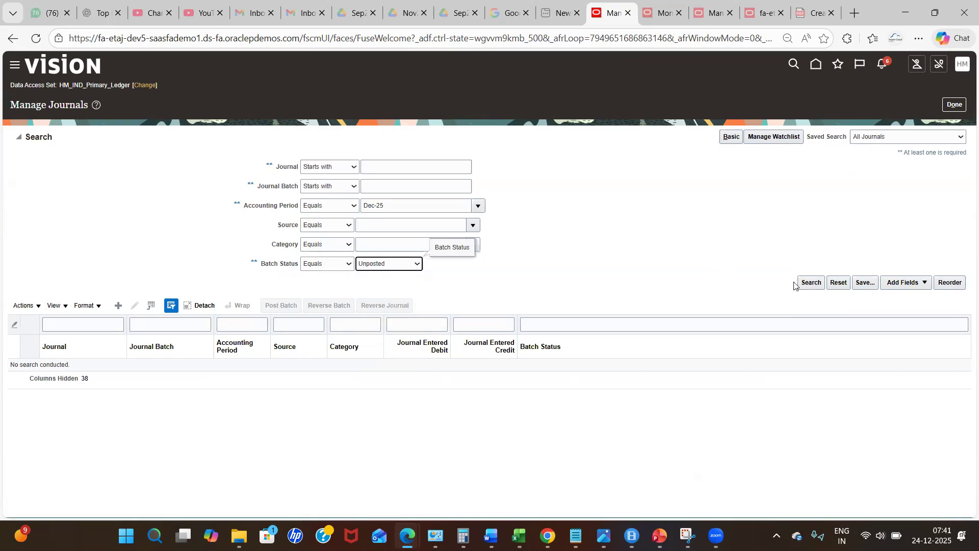
left_click(812, 283)
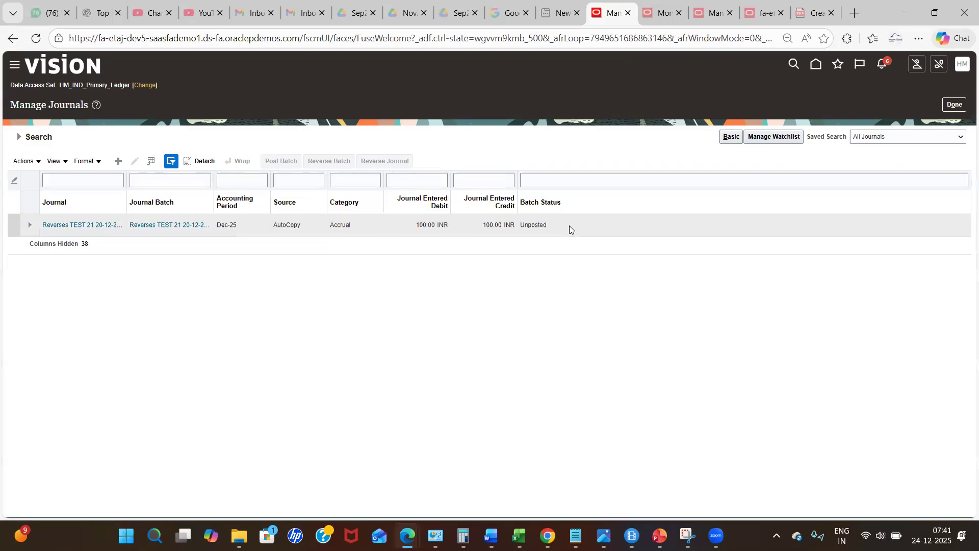
left_click(72, 226)
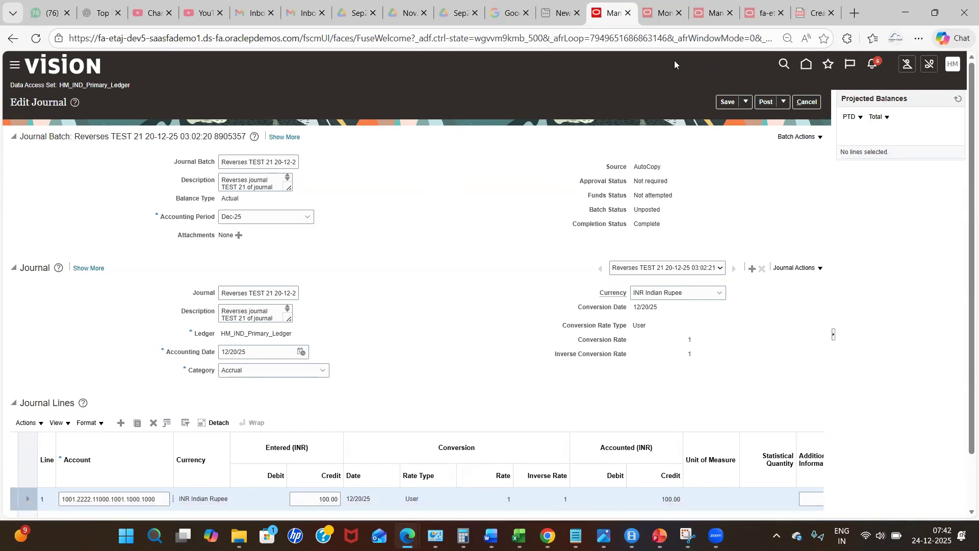
- Return to the AutoPost process dialog and set Mode to Submit for approval and post
left_click(655, 20)
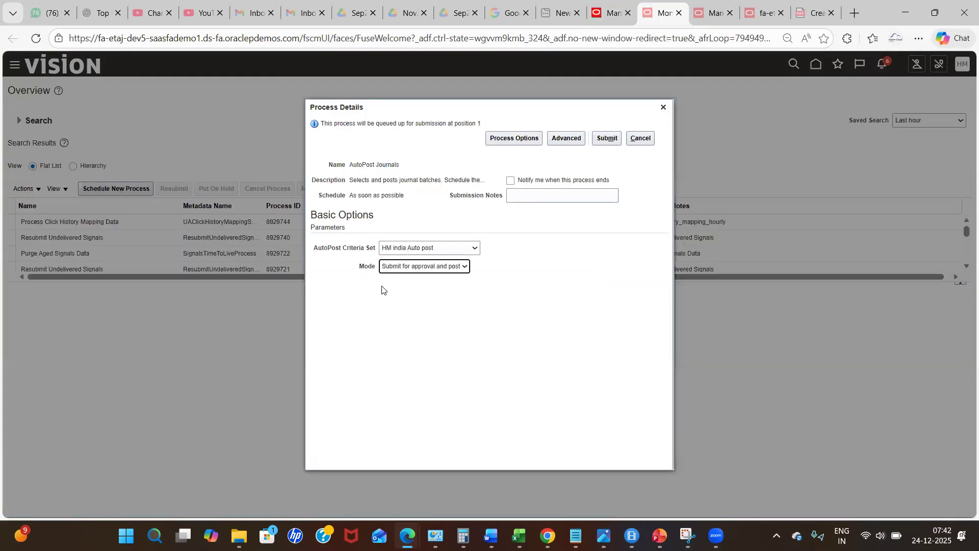
left_click(311, 471)
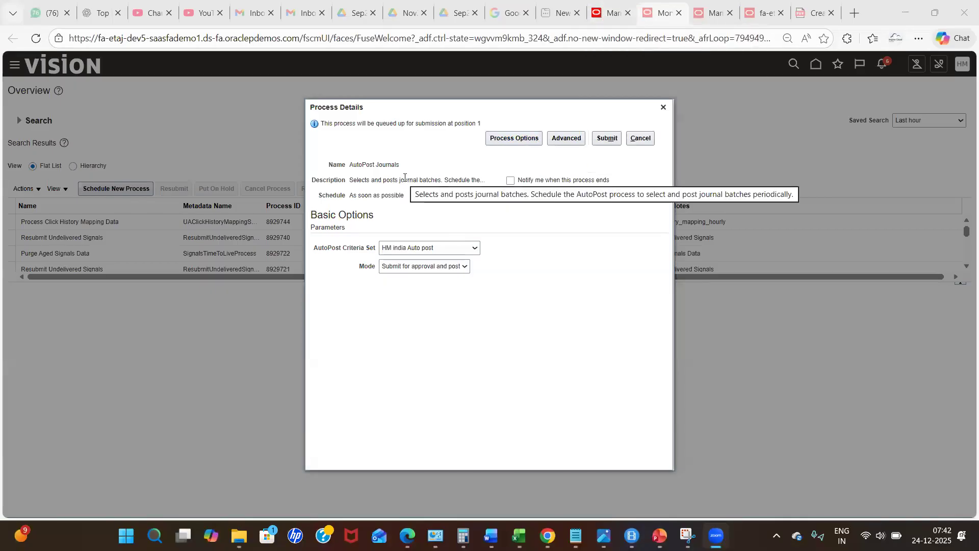
left_click(400, 267)
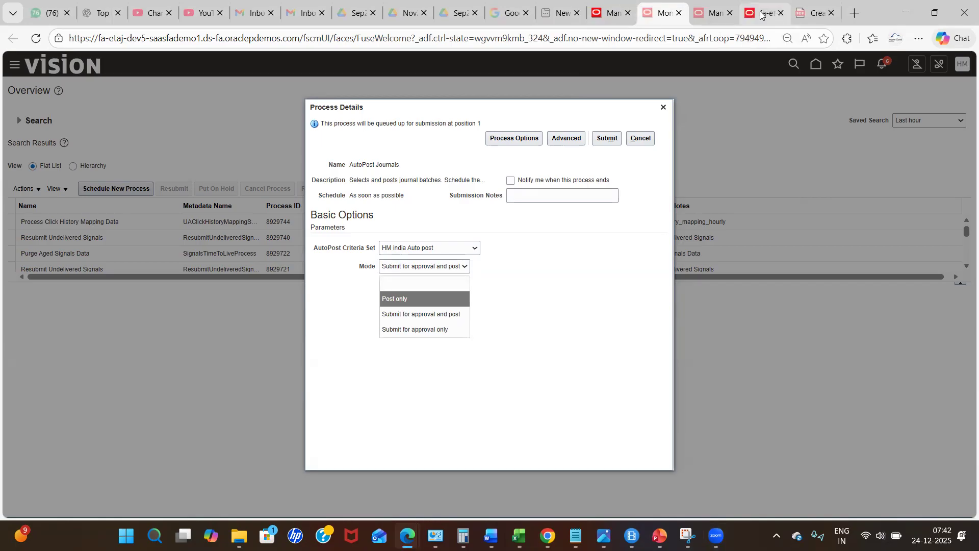
left_click(614, 13)
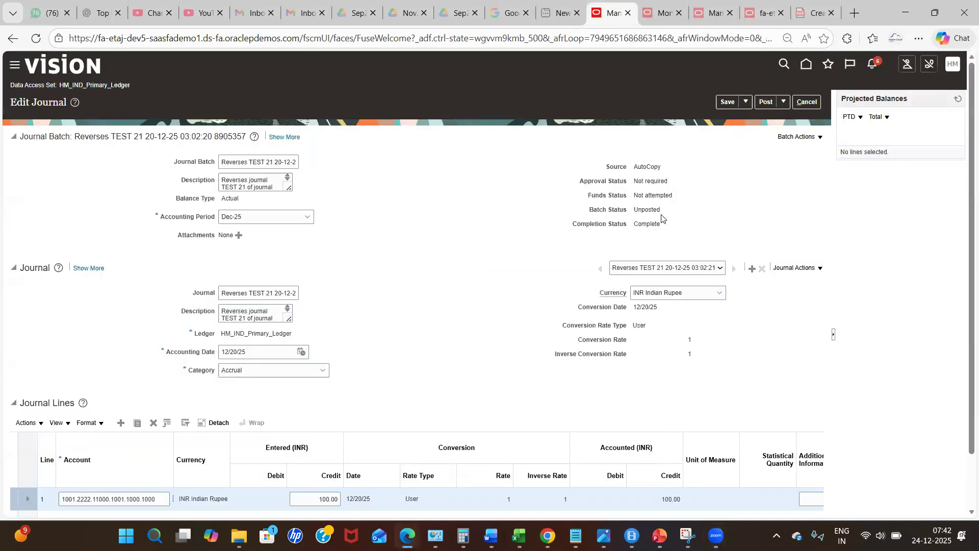
left_click(656, 10)
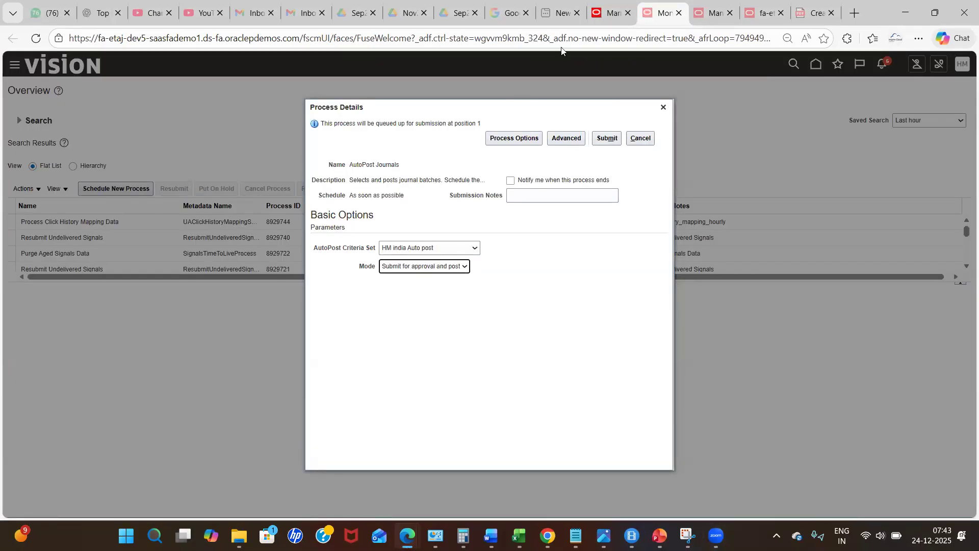
left_click(598, 17)
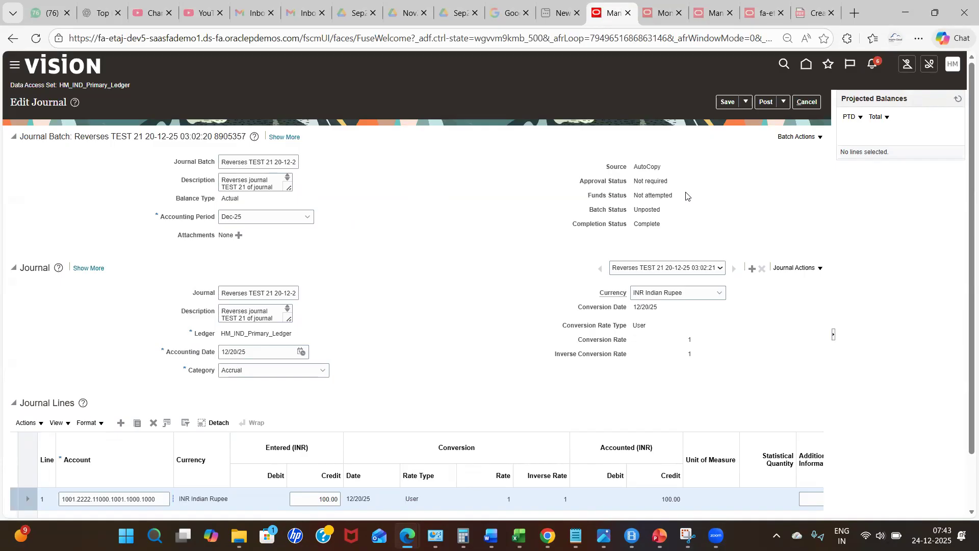
left_click(668, 6)
left_click(433, 273)
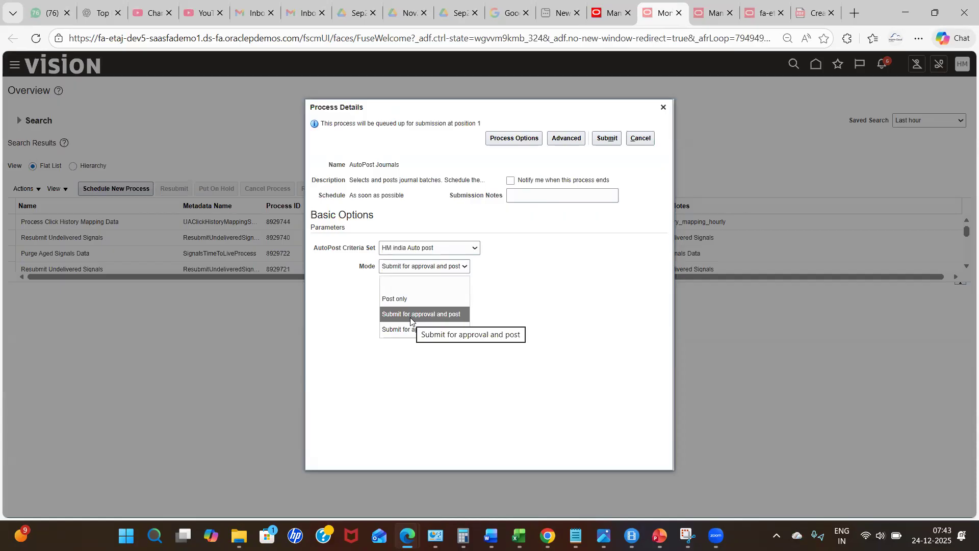
left_click(410, 318)
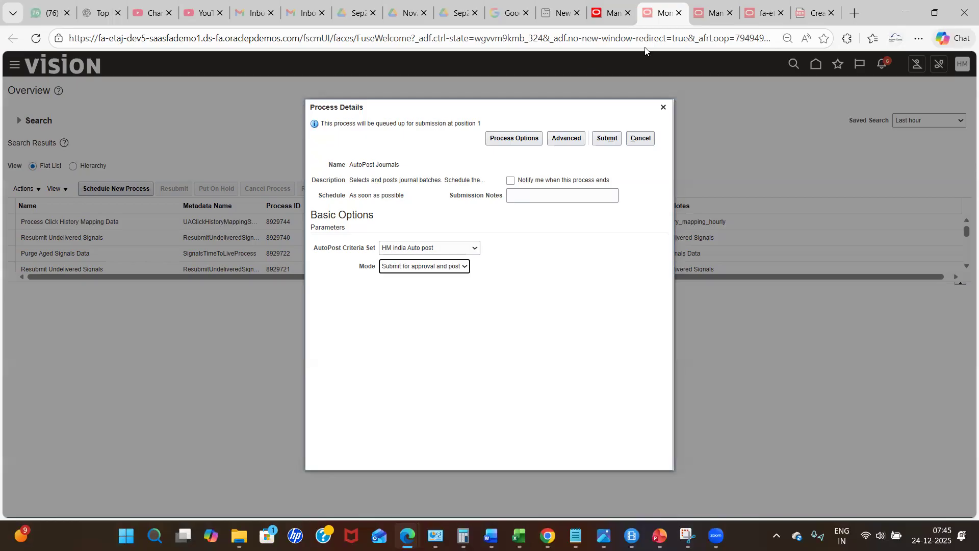
- Switch between the journal and the AutoPost process tabs to review them
left_click(610, 22)
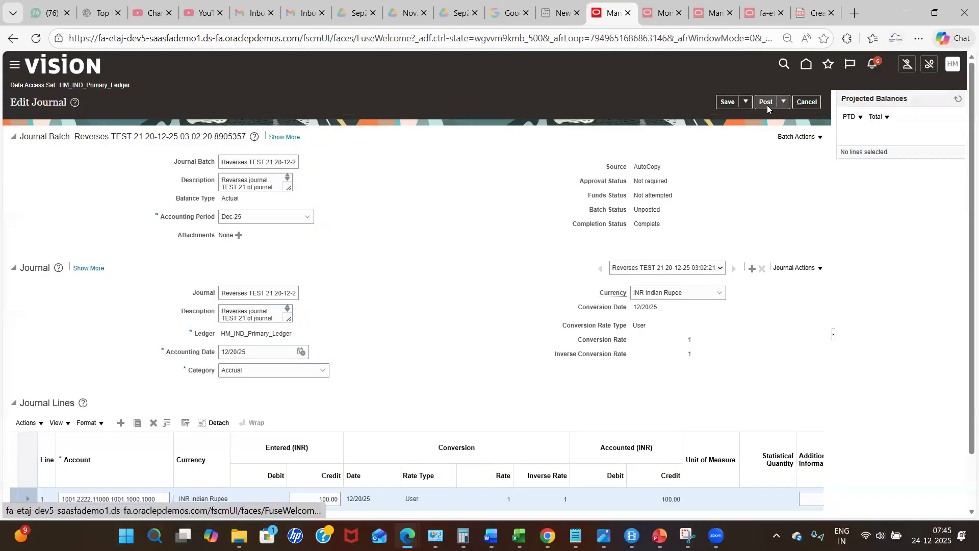
left_click(657, 15)
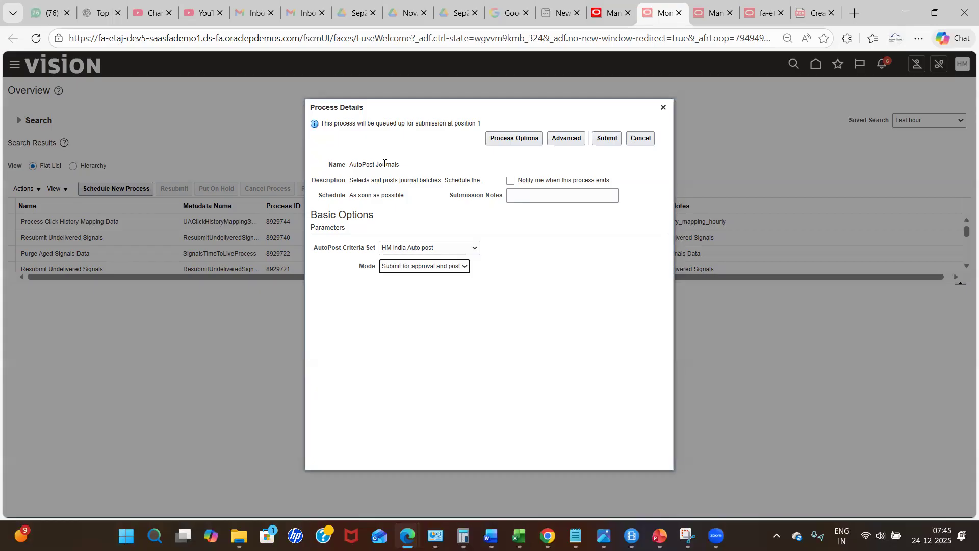
left_click(602, 18)
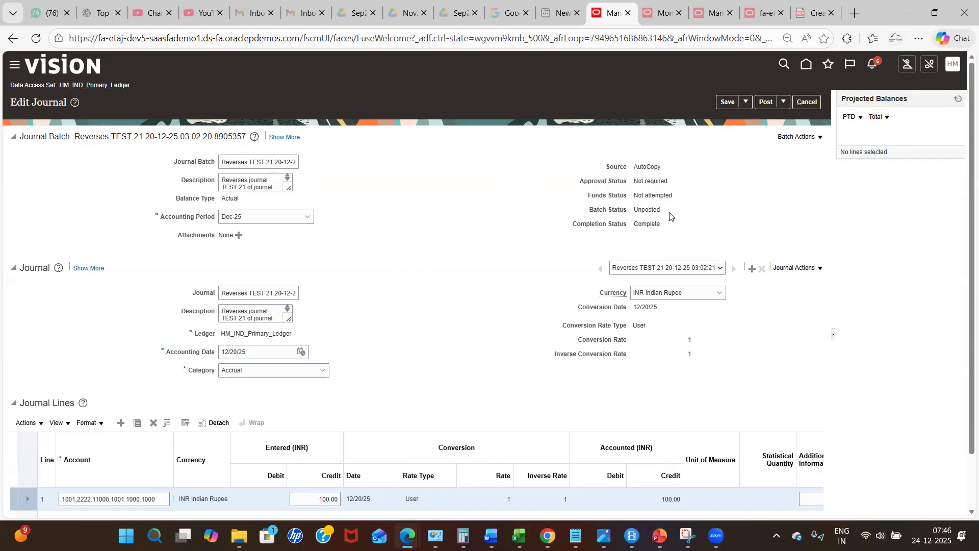
left_click(643, 18)
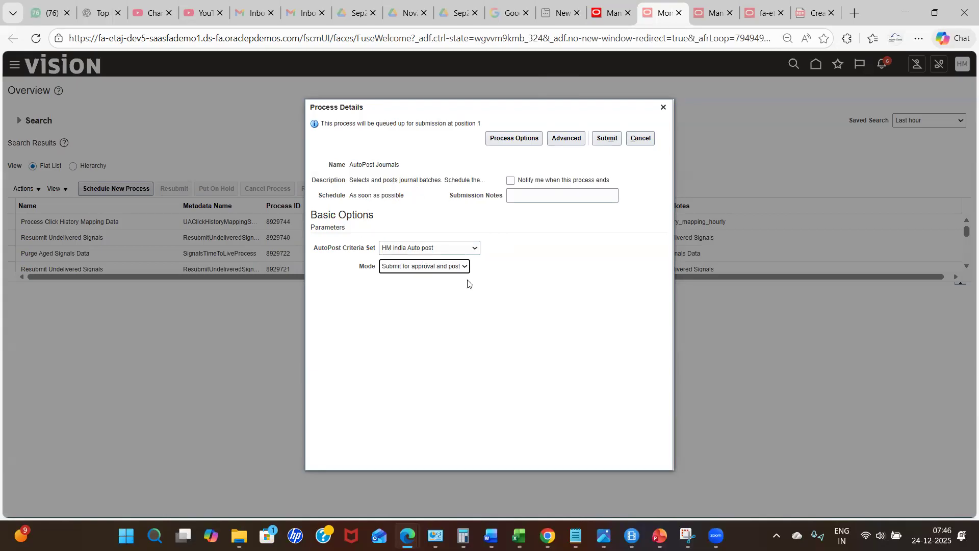
- Open the advanced options of the process and set the AutoPost Criteria Set to HM india Auto post
left_click(932, 536)
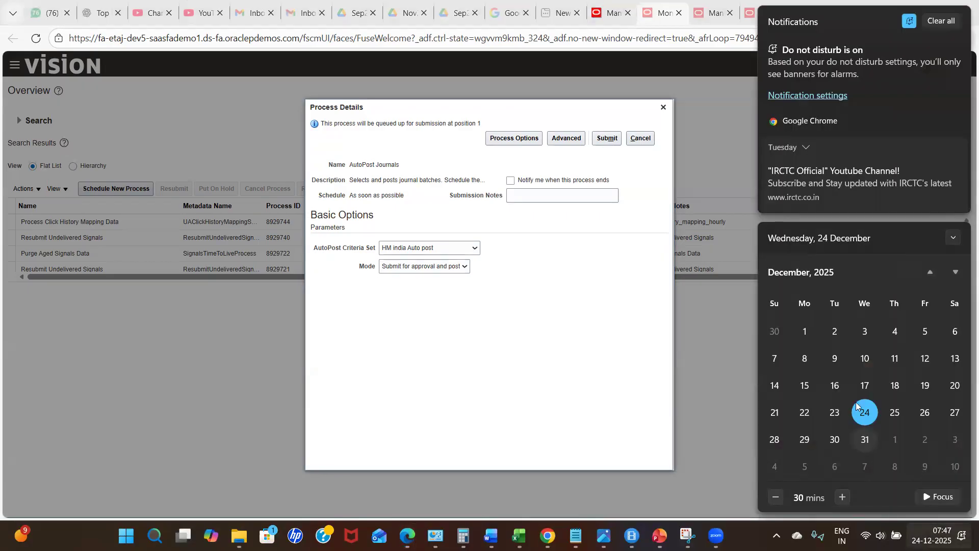
left_click(560, 324)
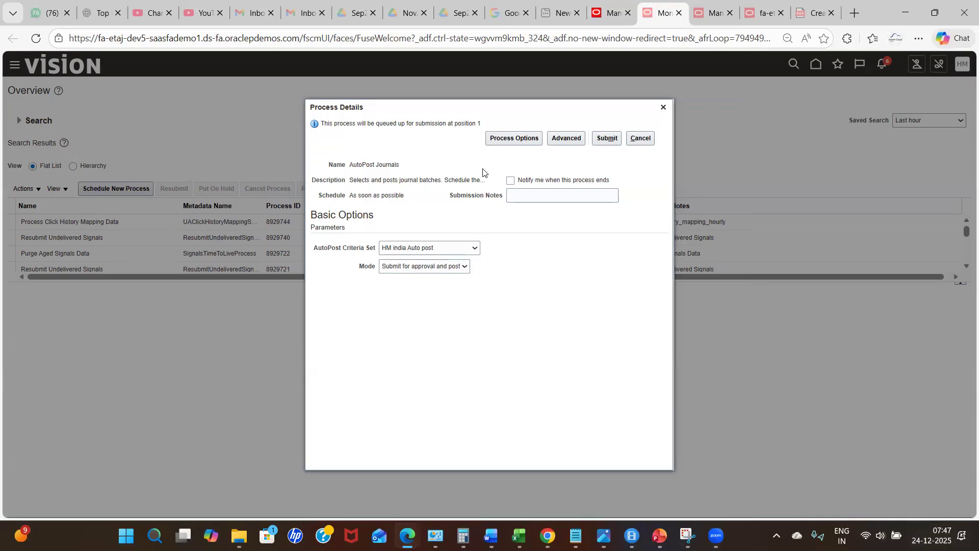
left_click(564, 139)
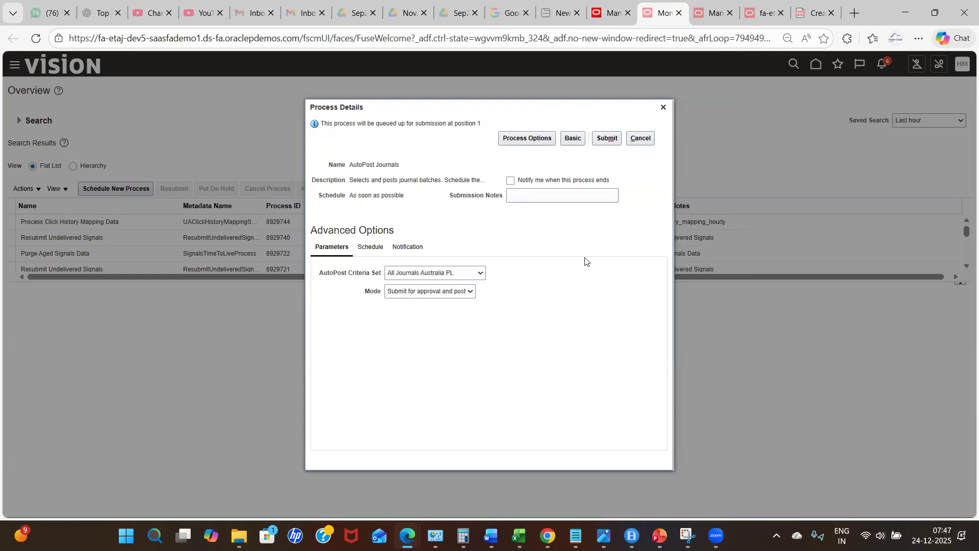
left_click(370, 248)
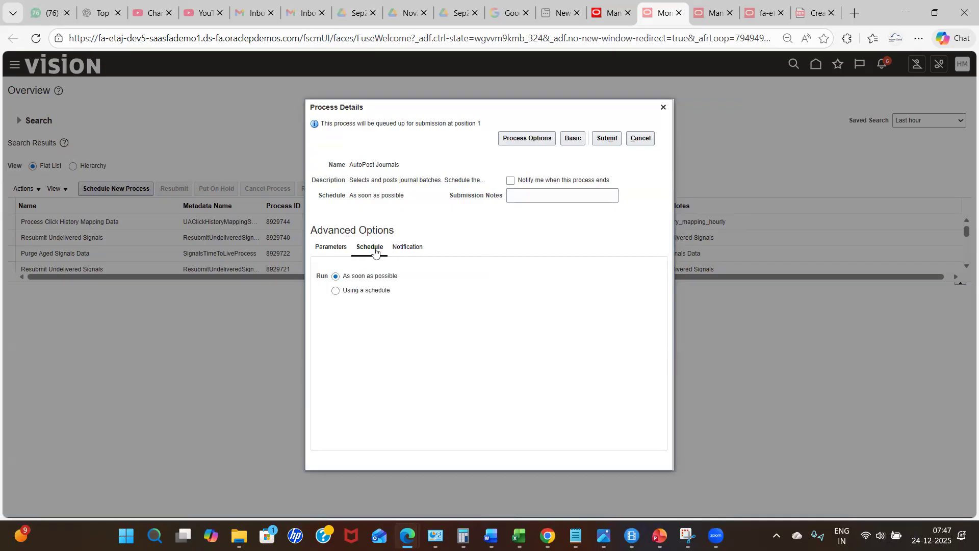
left_click(336, 247)
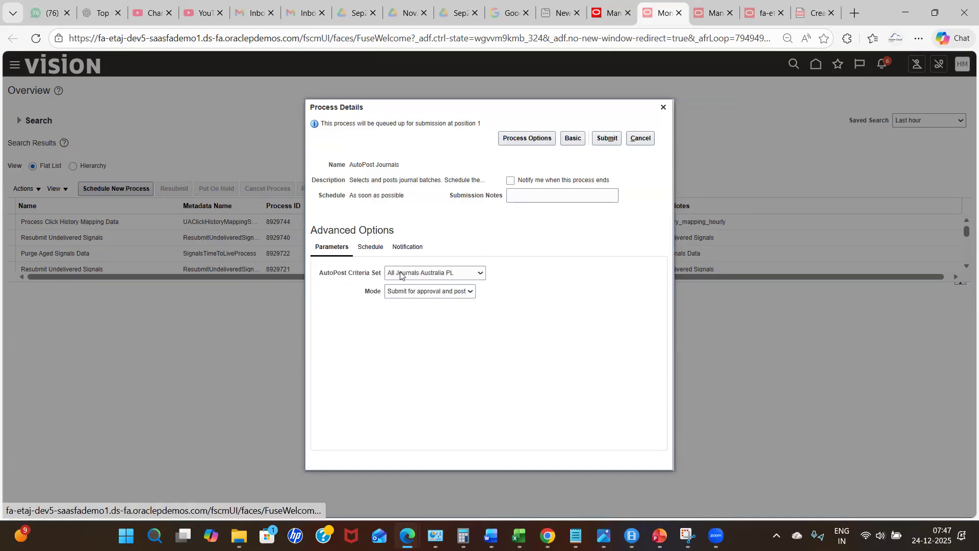
left_click(427, 275)
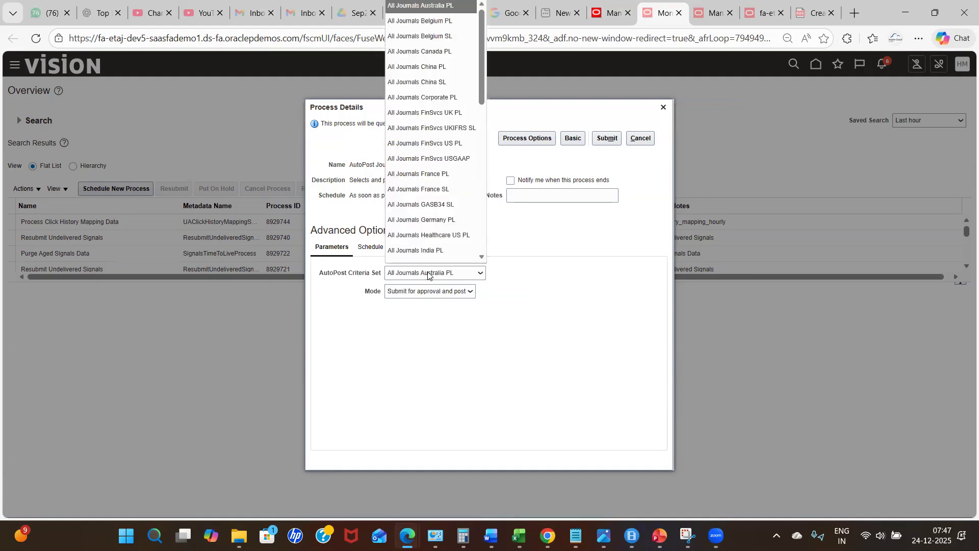
key("h")
key("Return")
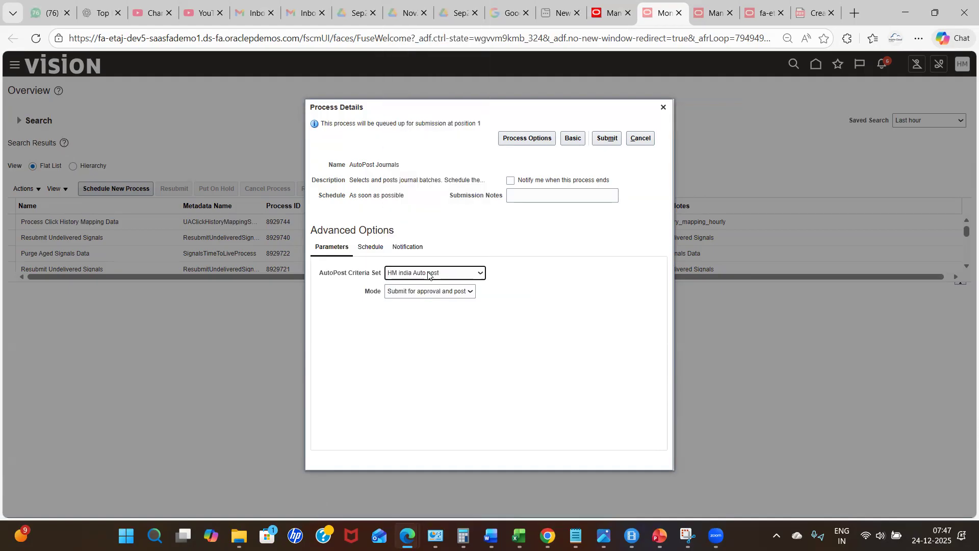
- Set the process to run using a schedule with Hourly/Minute frequency
left_click(373, 250)
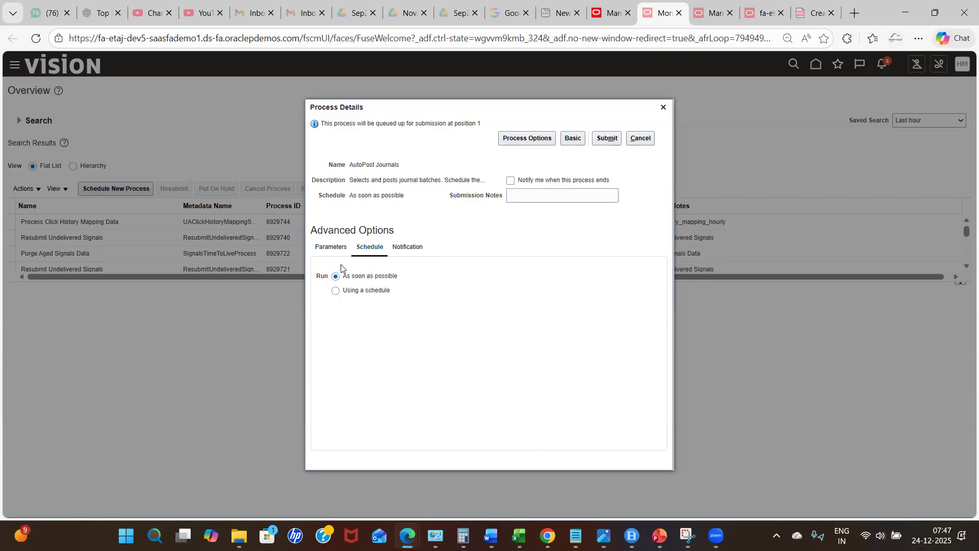
left_click(335, 290)
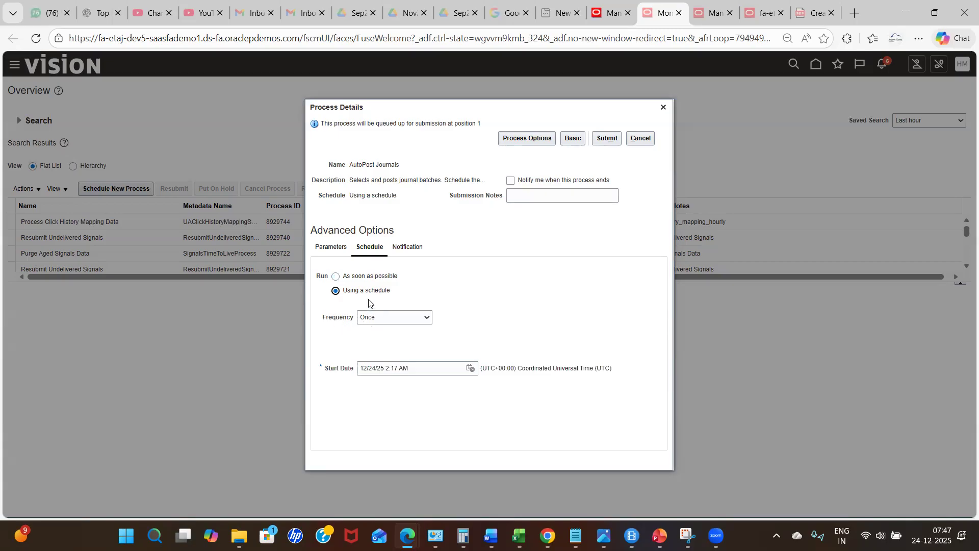
left_click(390, 318)
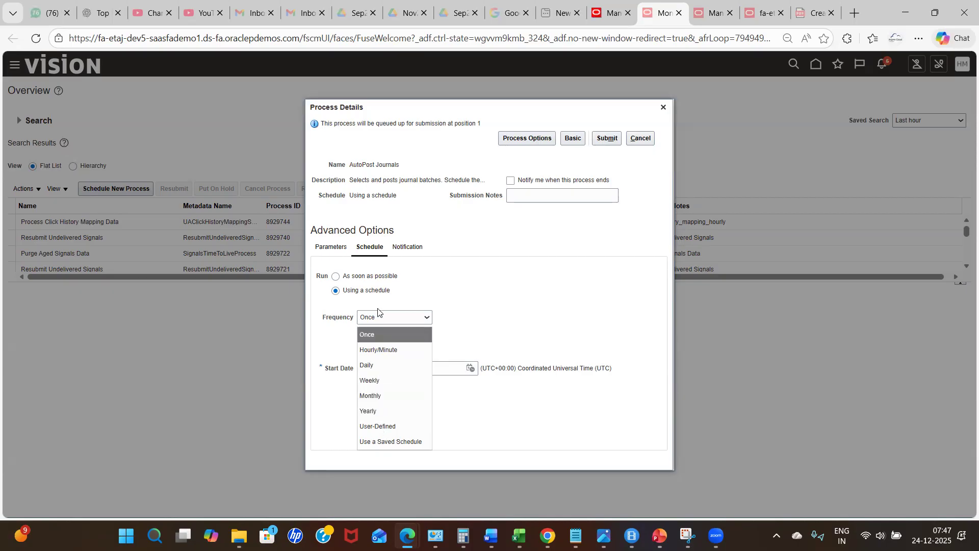
left_click(390, 347)
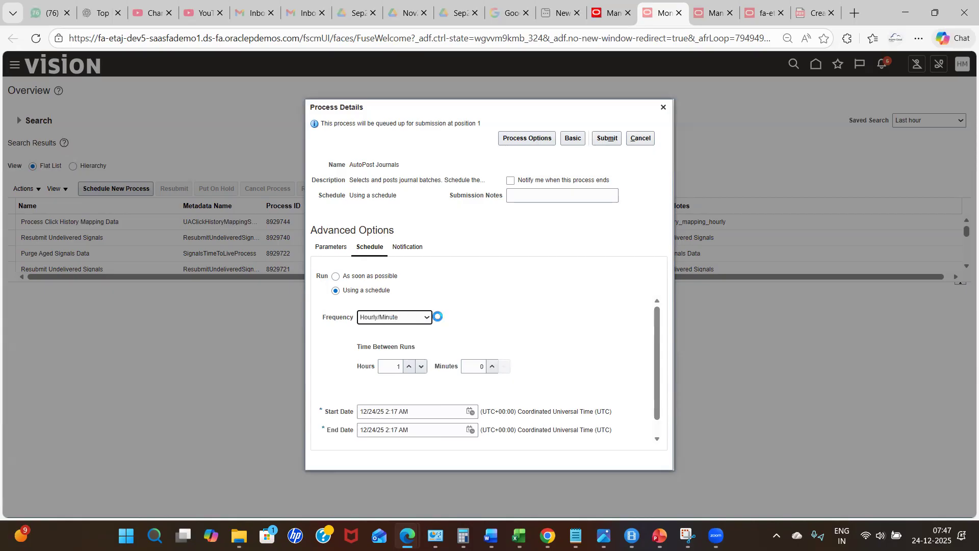
- Set the time between runs to 0 hours and 30 minutes
left_click(396, 368)
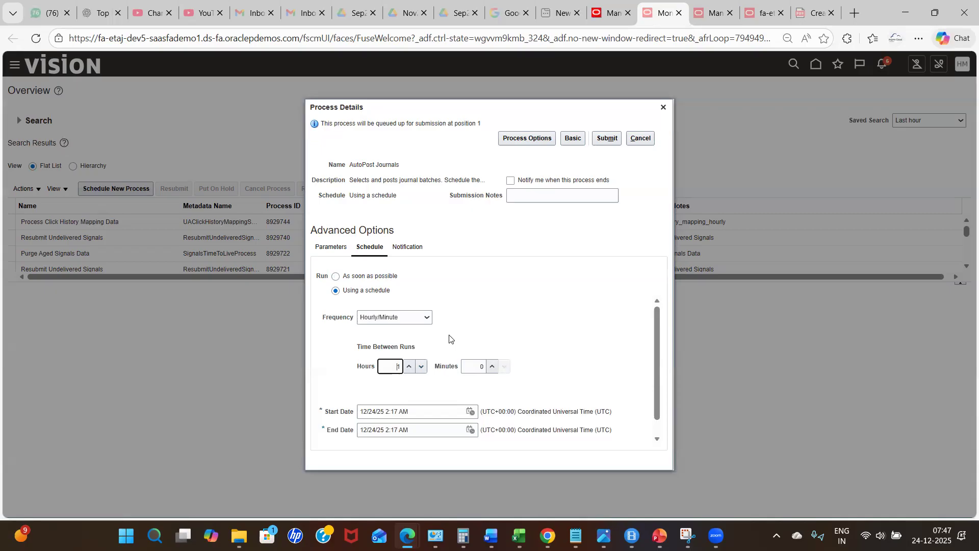
key("BackSpace")
left_click(485, 323)
left_click(473, 363)
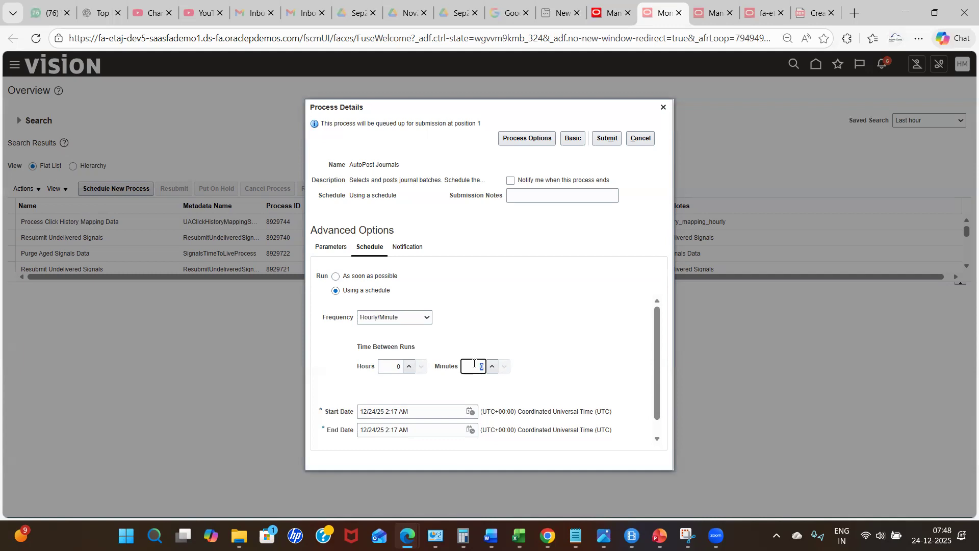
type("3")
left_click(610, 344)
left_click_drag(656, 316, 655, 351)
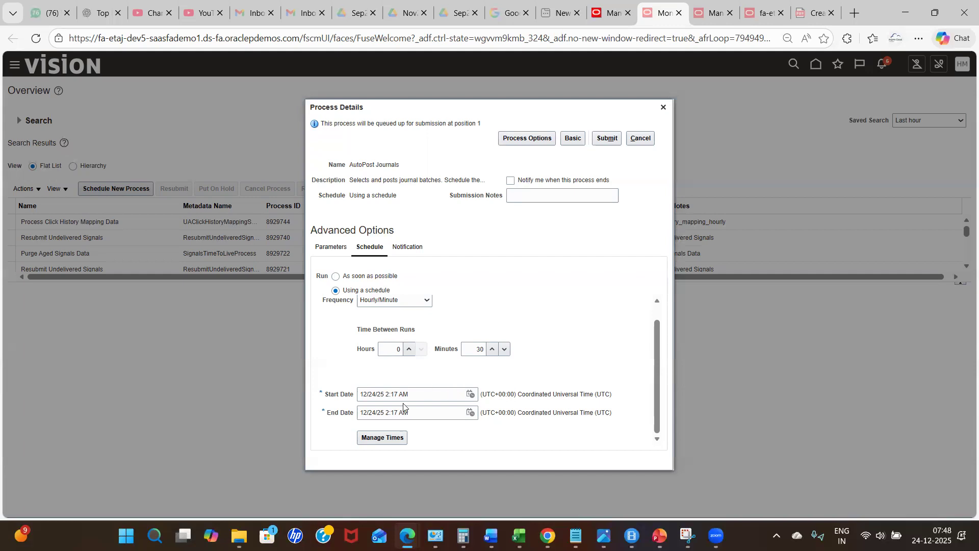
- Set the schedule's end date to 31 December 2025
left_click(469, 414)
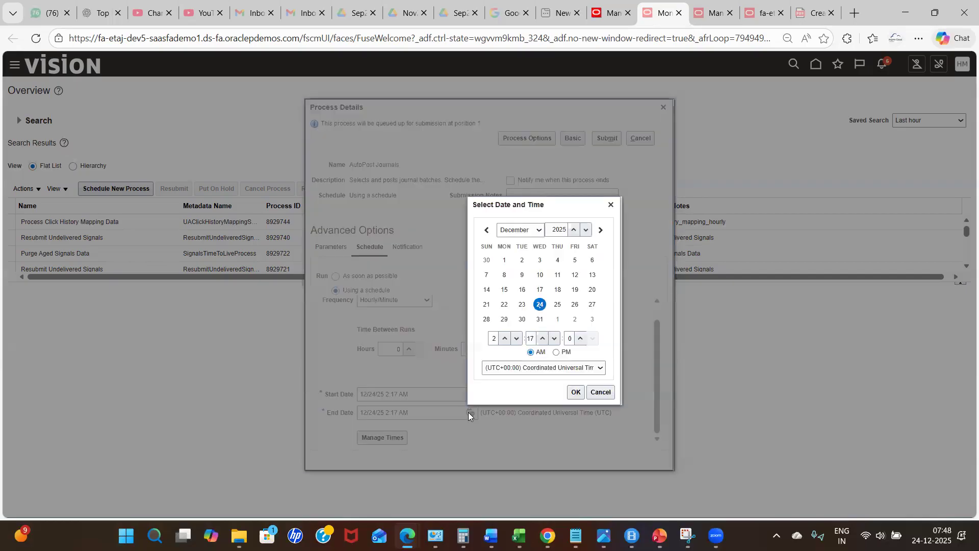
left_click(539, 319)
left_click(576, 392)
left_click(533, 428)
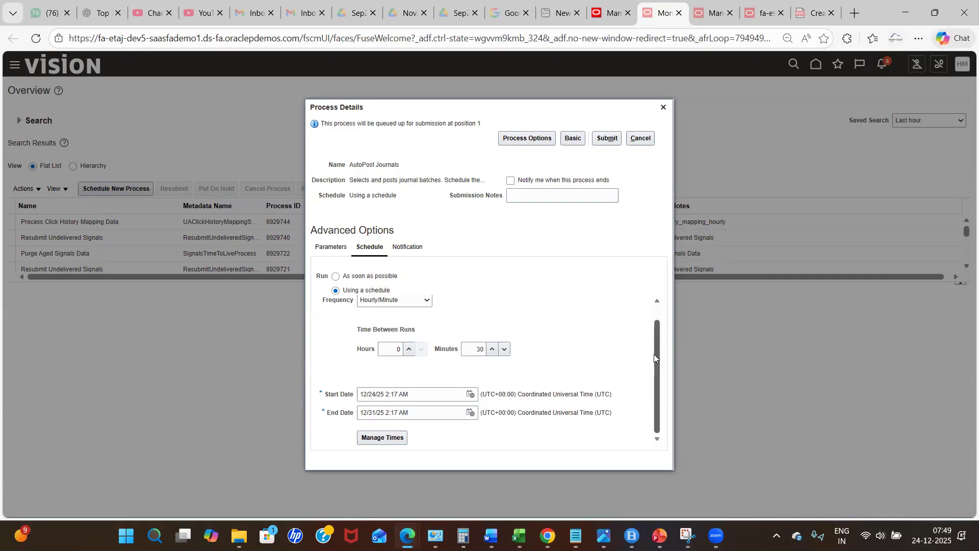
- Submit the AutoPost Journals process and copy its process ID from the confirmation
left_click_drag(529, 110, 472, 61)
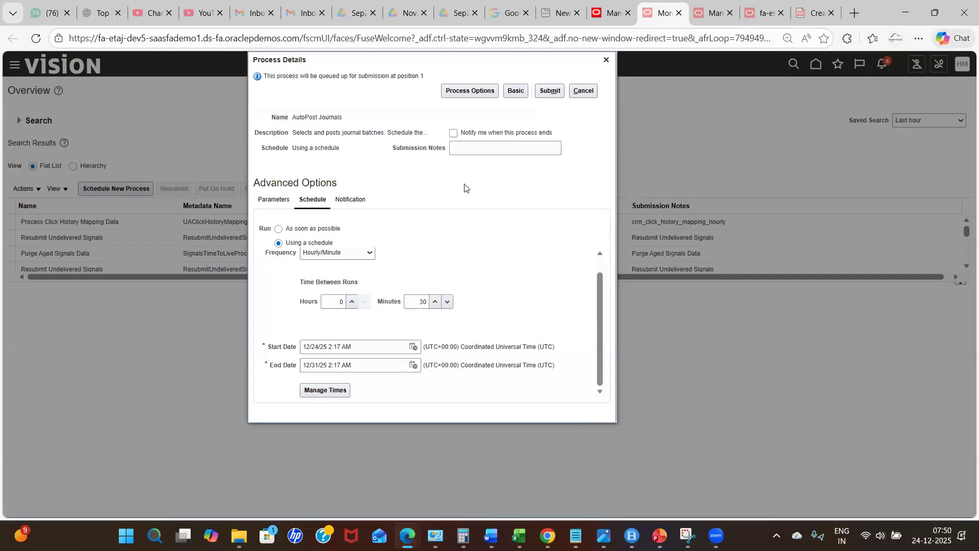
left_click(554, 90)
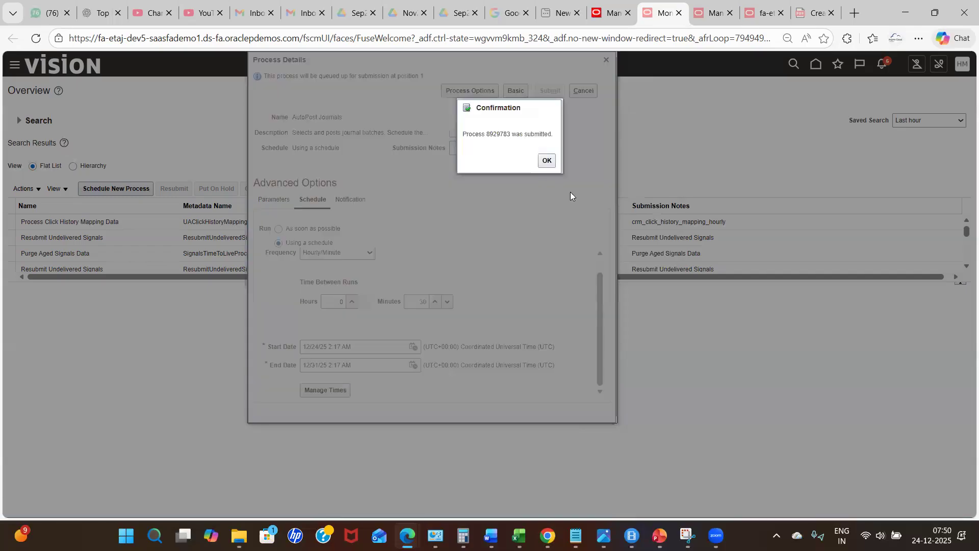
double_click(499, 135)
key("ctrl+c")
left_click(545, 161)
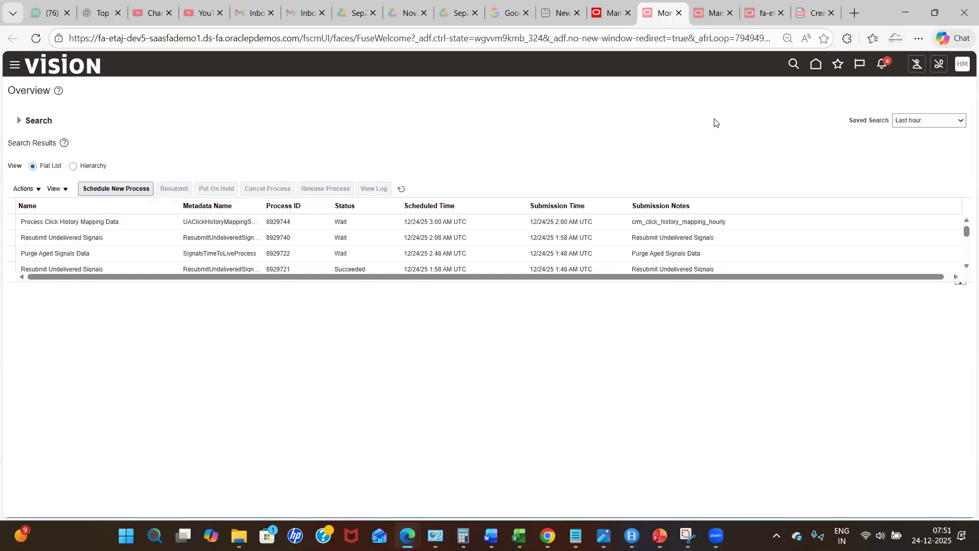
- Search the scheduled processes for the copied process ID
left_click(24, 122)
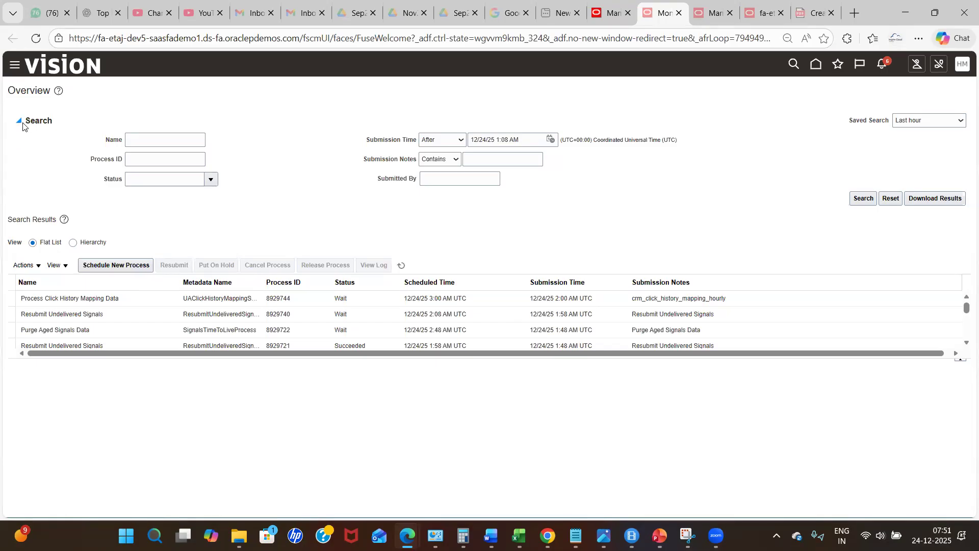
left_click(134, 162)
key("ctrl+v")
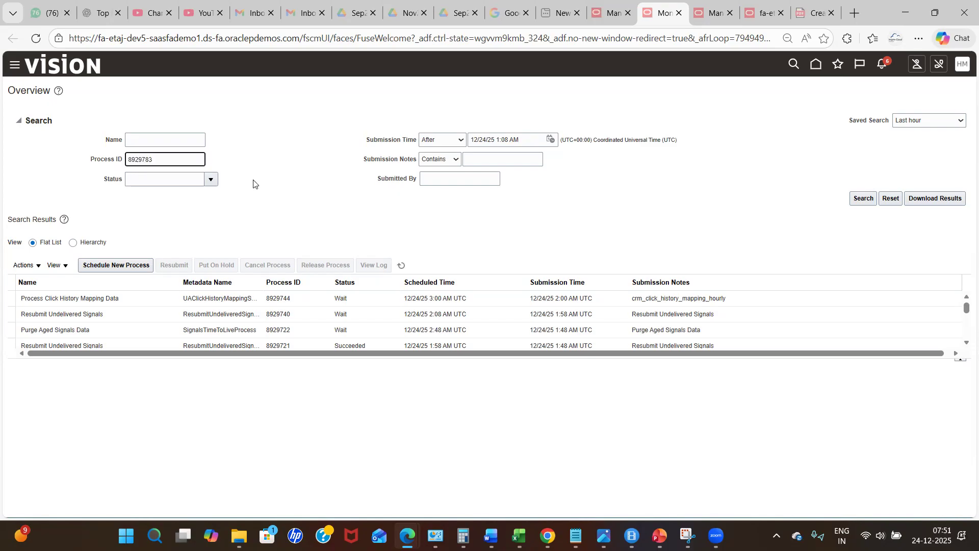
left_click(297, 206)
left_click(863, 198)
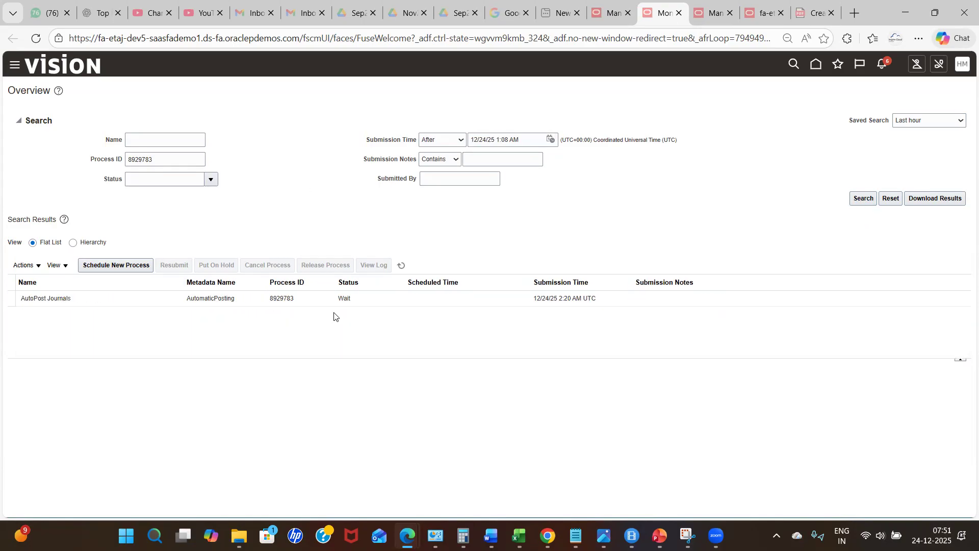
- Open the submitted process's schedule for editing, review it, and cancel without saving
left_click(322, 299)
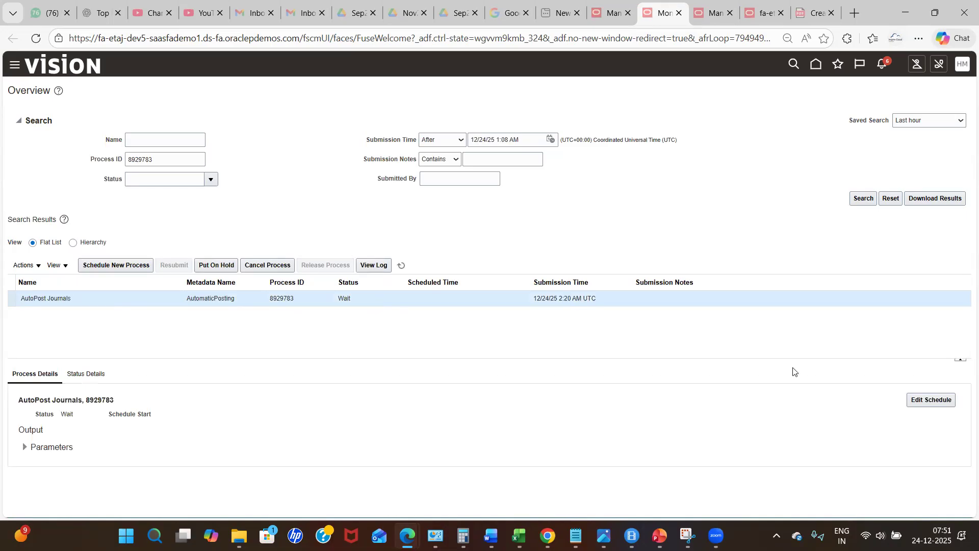
left_click(933, 401)
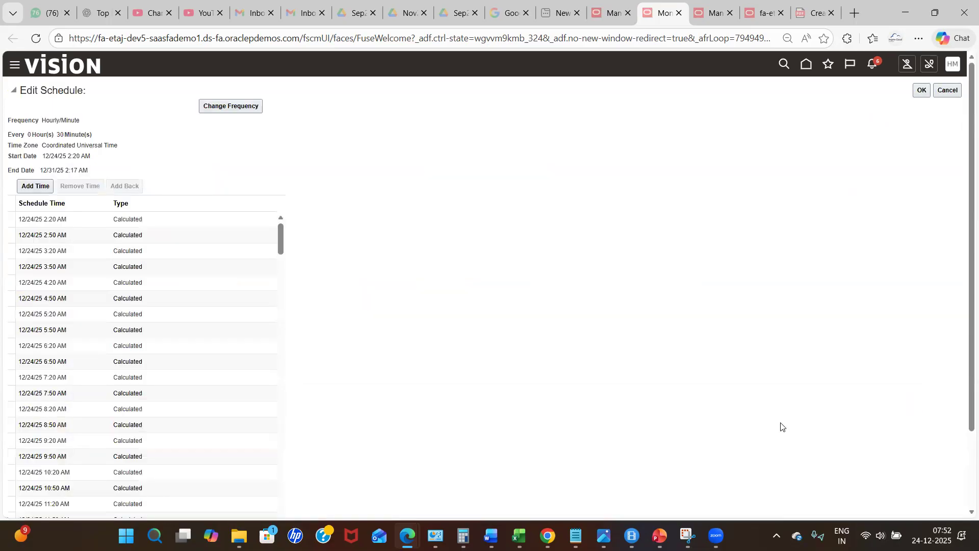
left_click(149, 228)
left_click(218, 105)
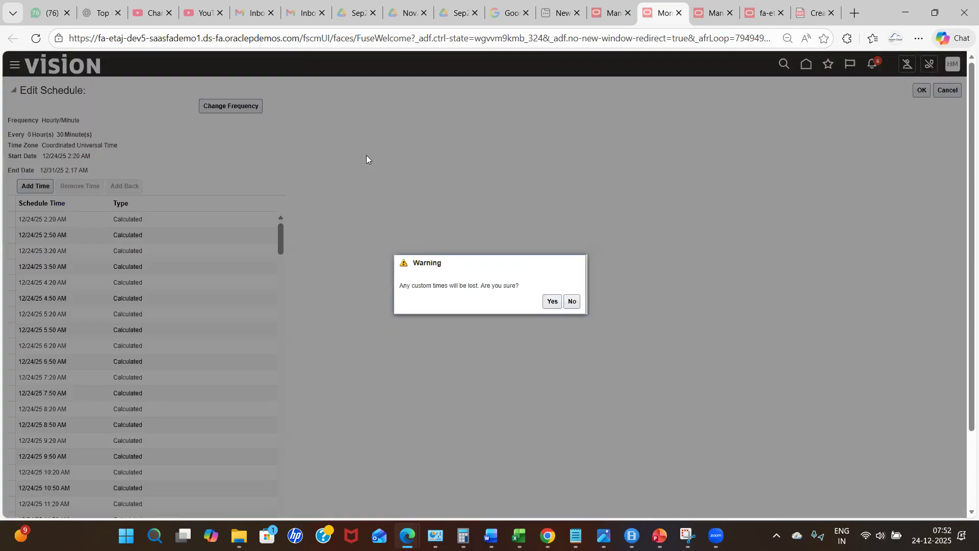
left_click(551, 302)
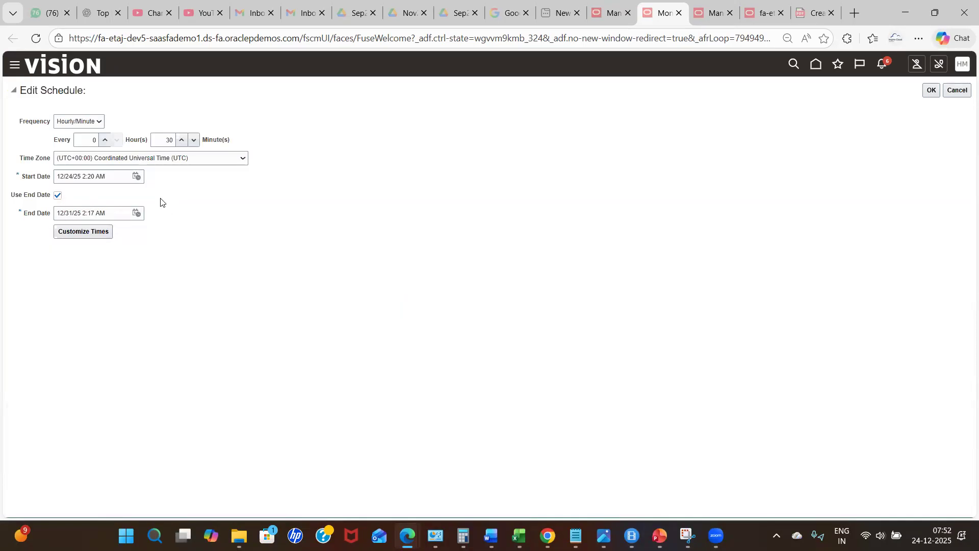
left_click(958, 91)
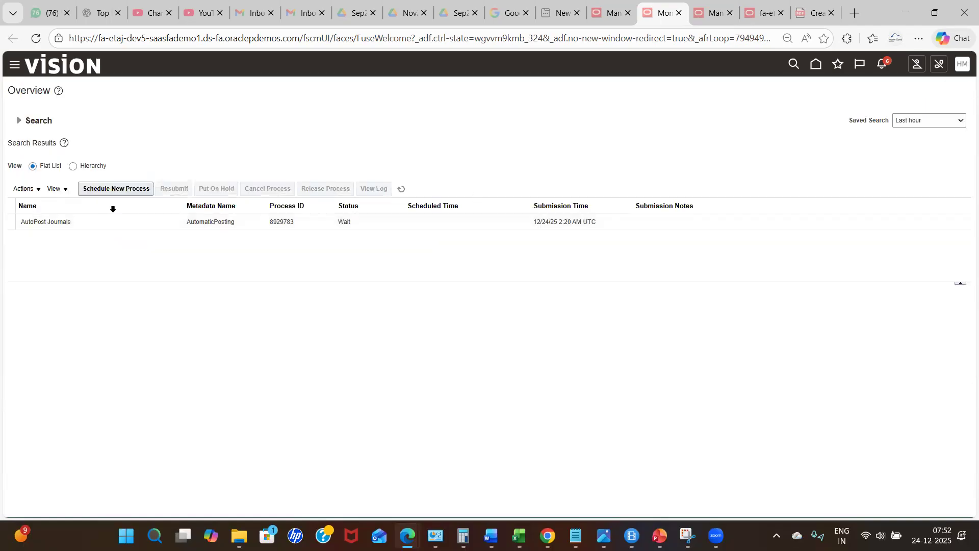
- Switch the results to hierarchy view and expand the AutoPost Journals process to inspect its child run
left_click(139, 223)
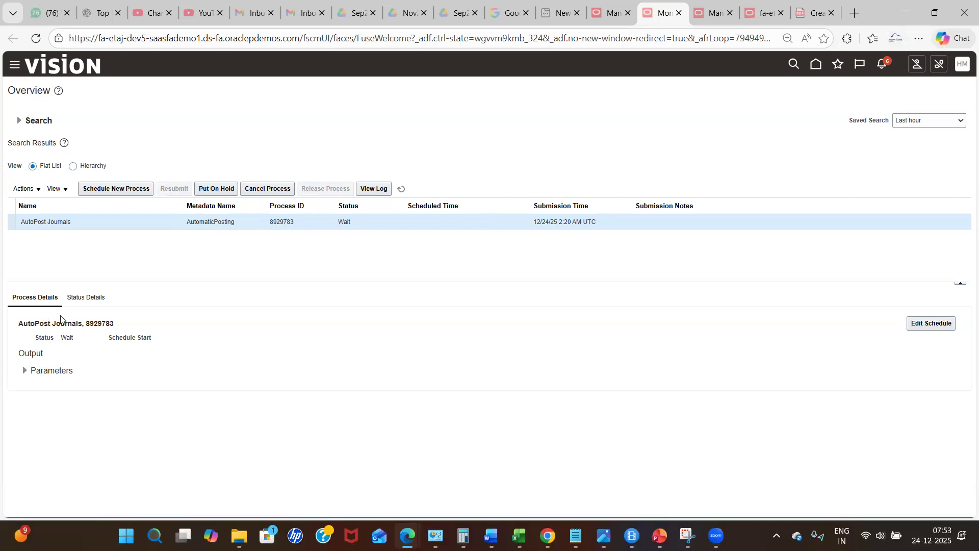
left_click(74, 167)
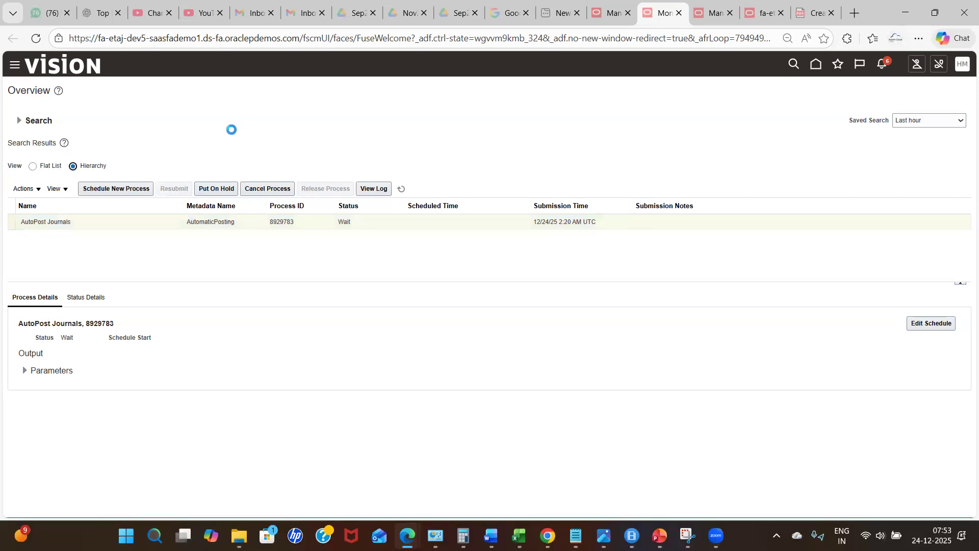
left_click(25, 223)
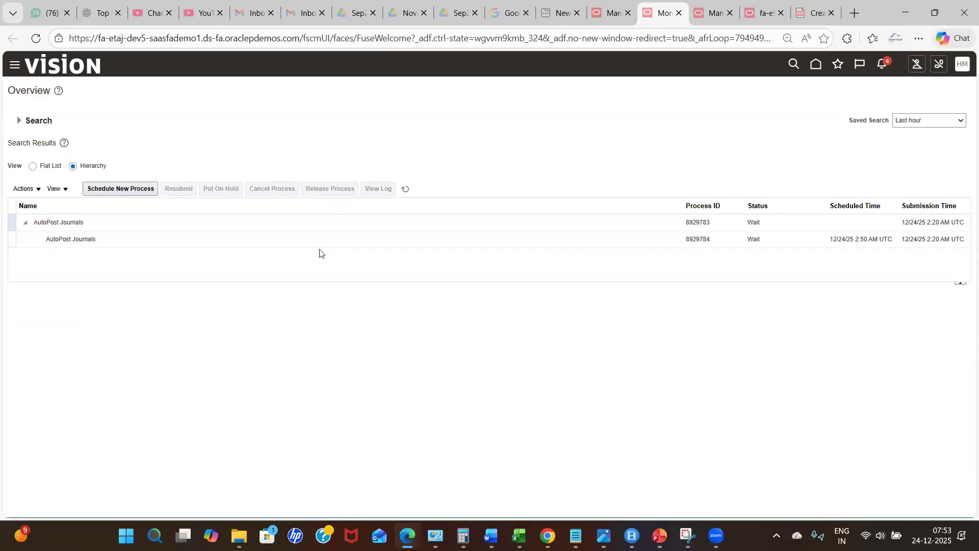
left_click(798, 242)
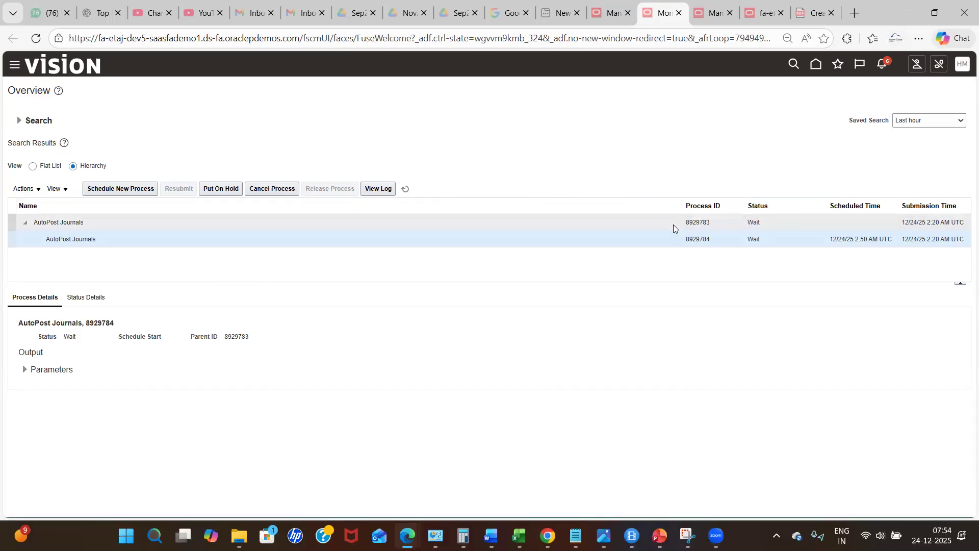
left_click(653, 137)
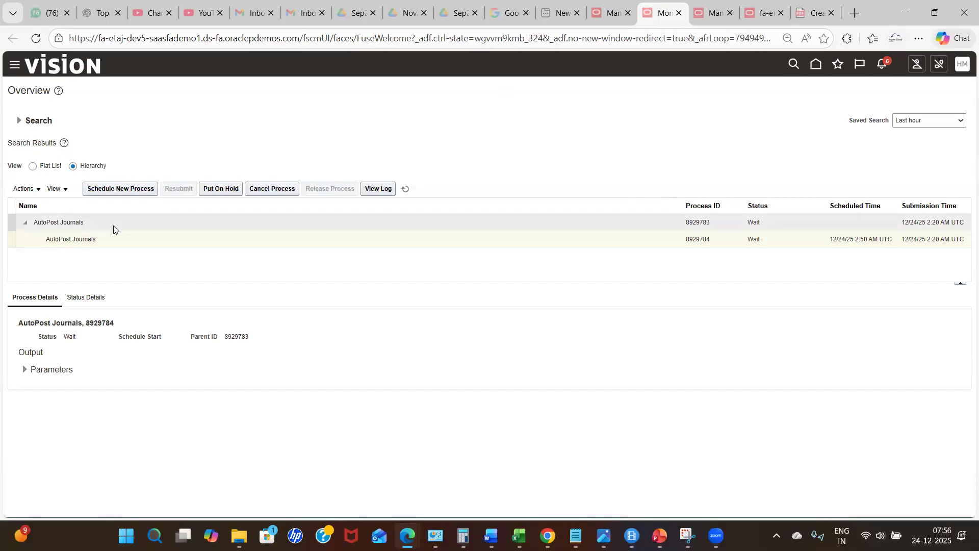
left_click(151, 225)
- Select the parent AutoPost Journals process and expand its parameters to review them
left_click(19, 120)
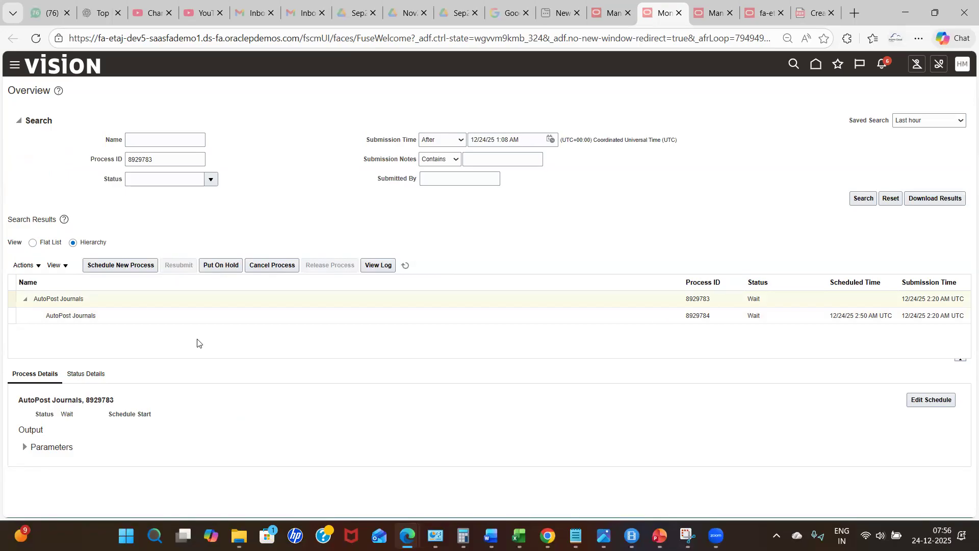
left_click(33, 244)
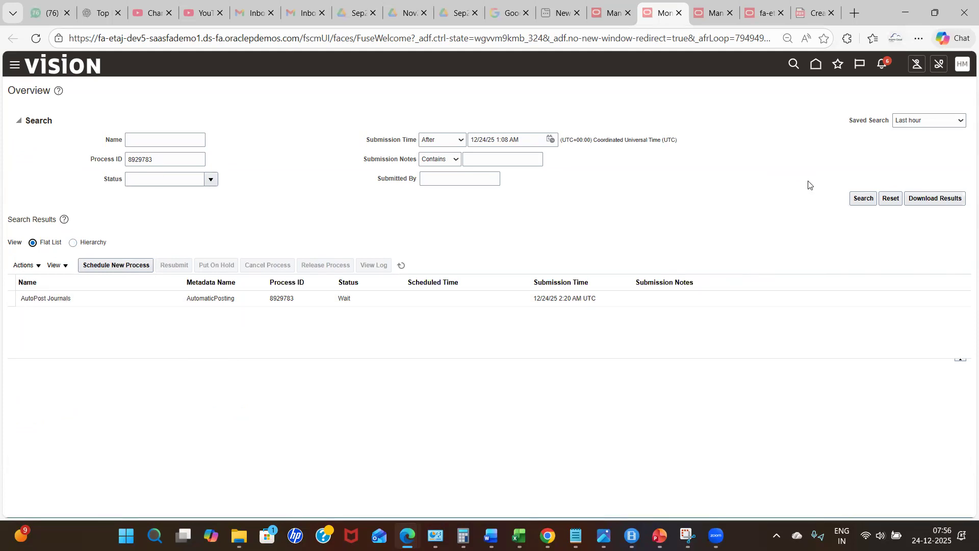
left_click(73, 243)
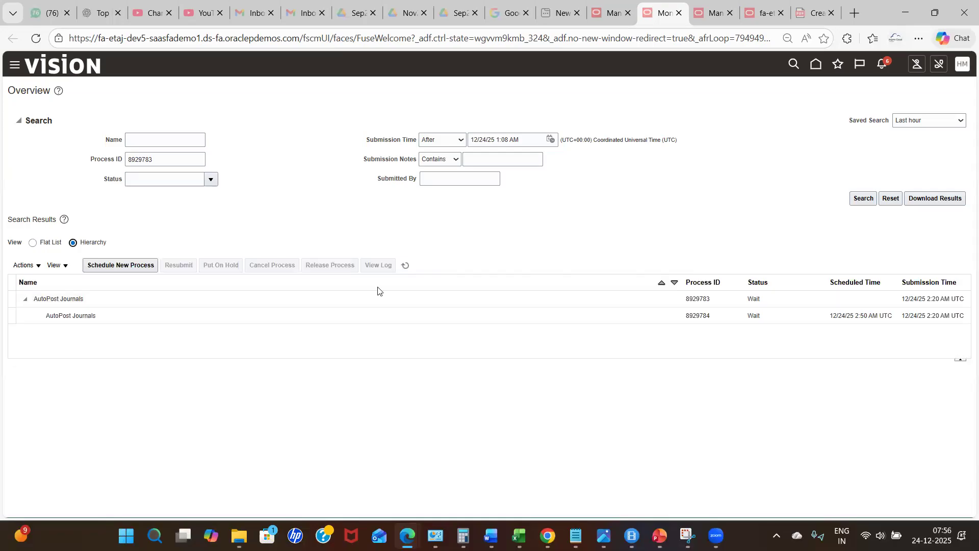
left_click(303, 317)
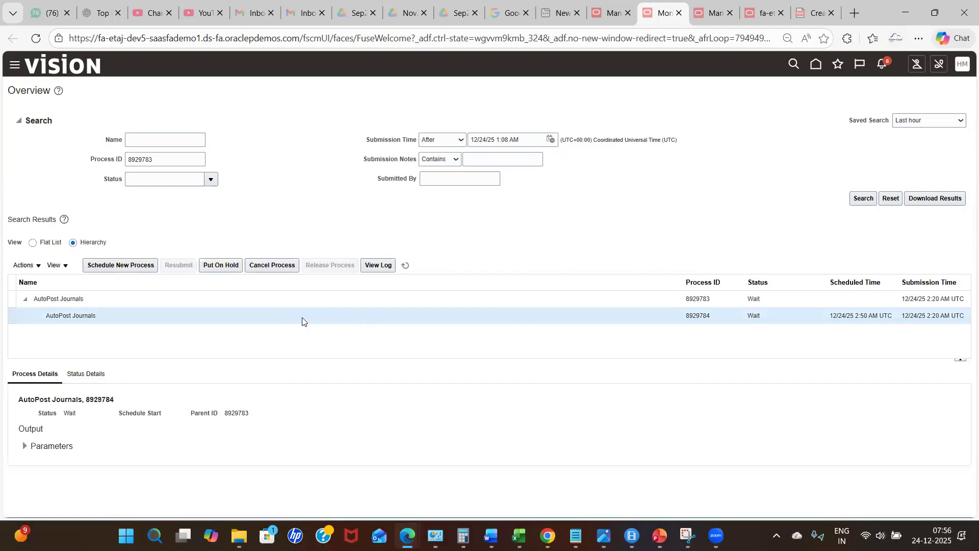
left_click(279, 298)
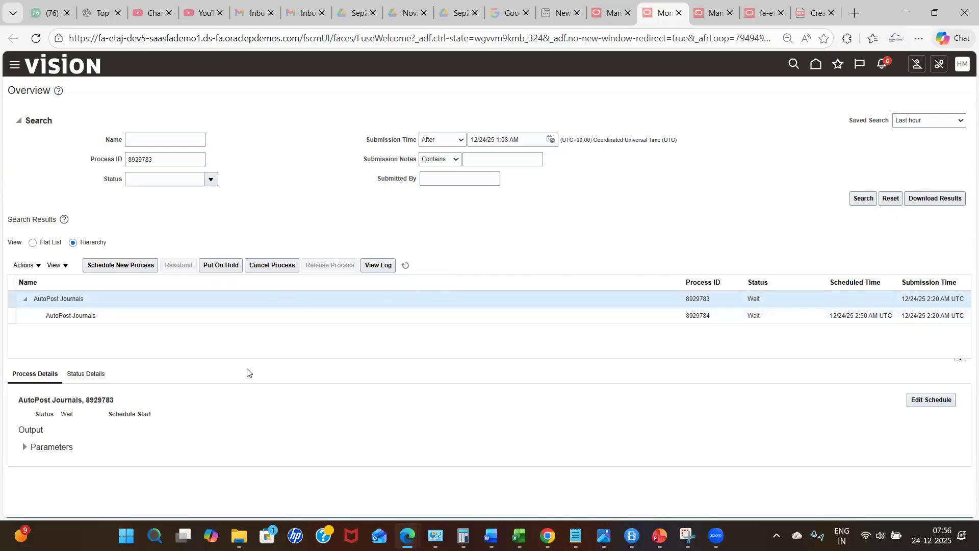
left_click(23, 447)
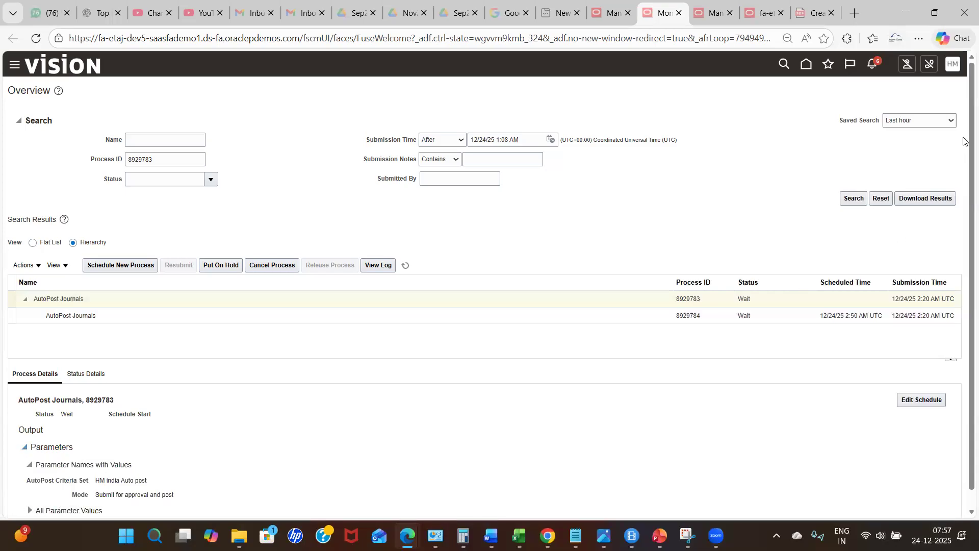
scroll(963, 188, "down", 1)
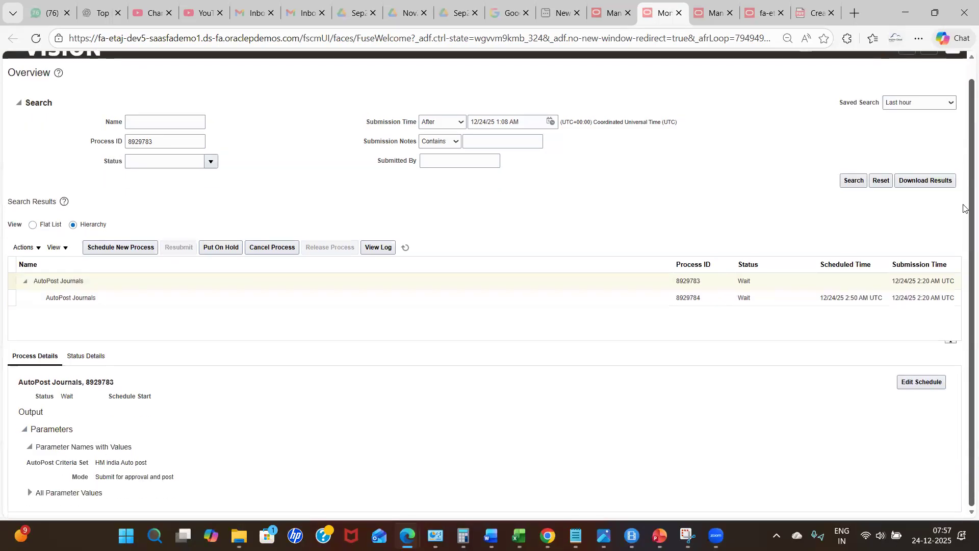